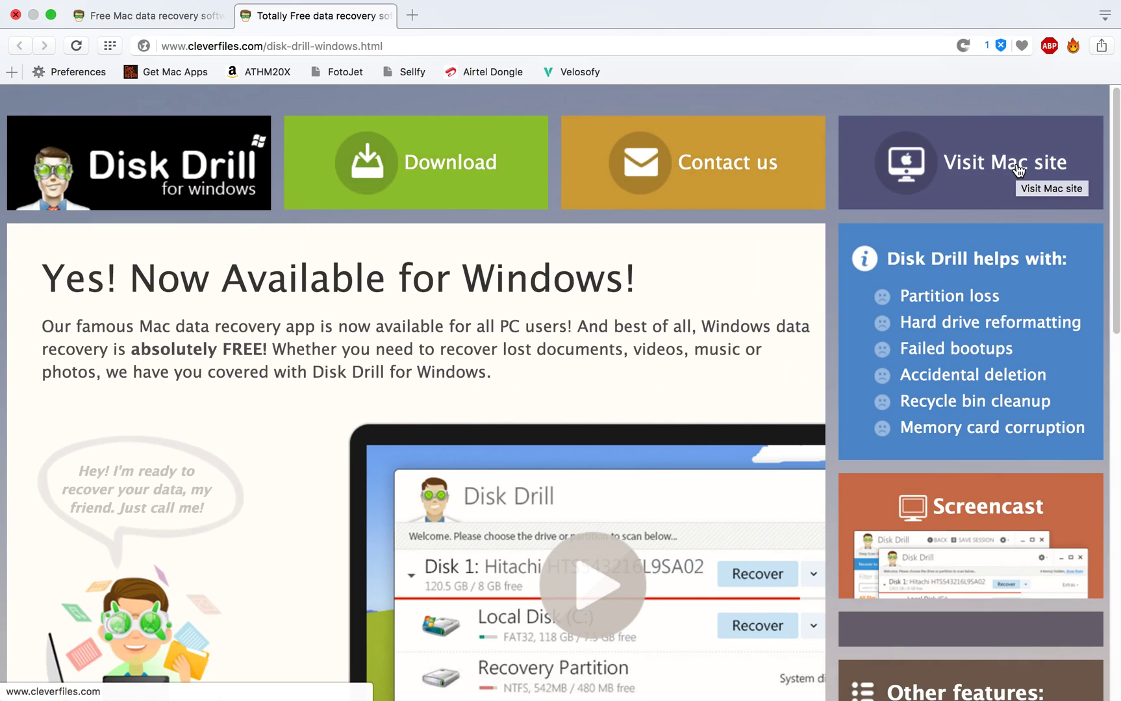
# Show the Mac Disk Drill page in Opera, then its pricing page (Basic free, PRO $89, Enterprise $399).
pyautogui.click(161, 17)
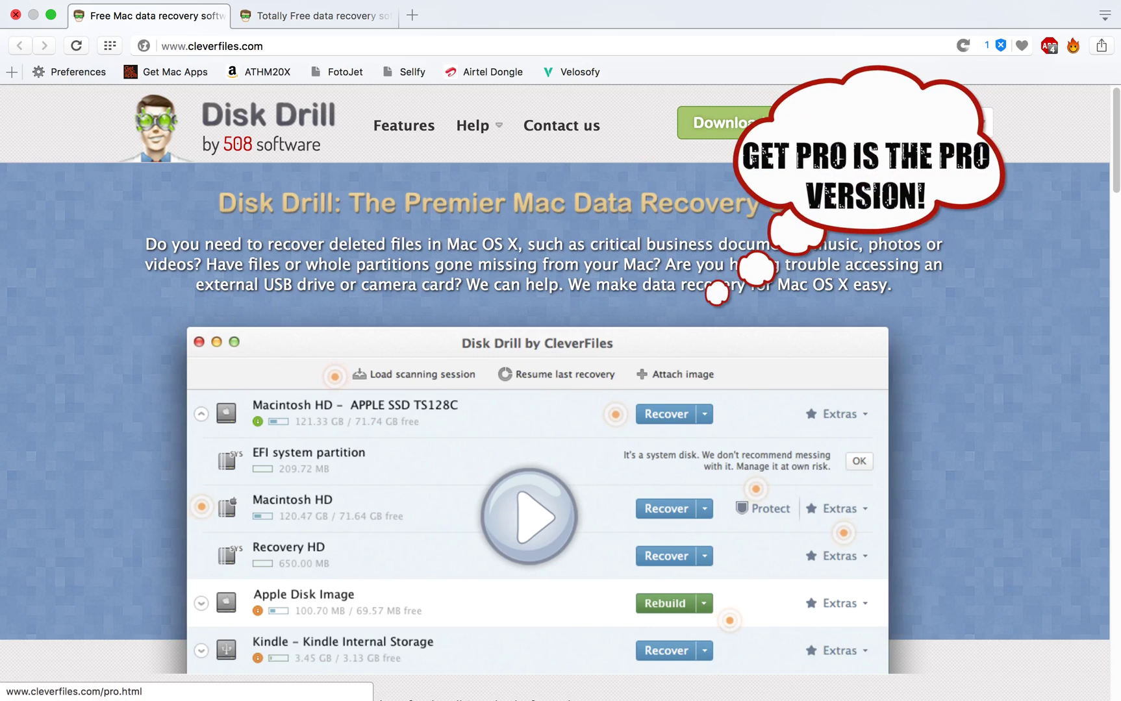
pyautogui.click(744, 123)
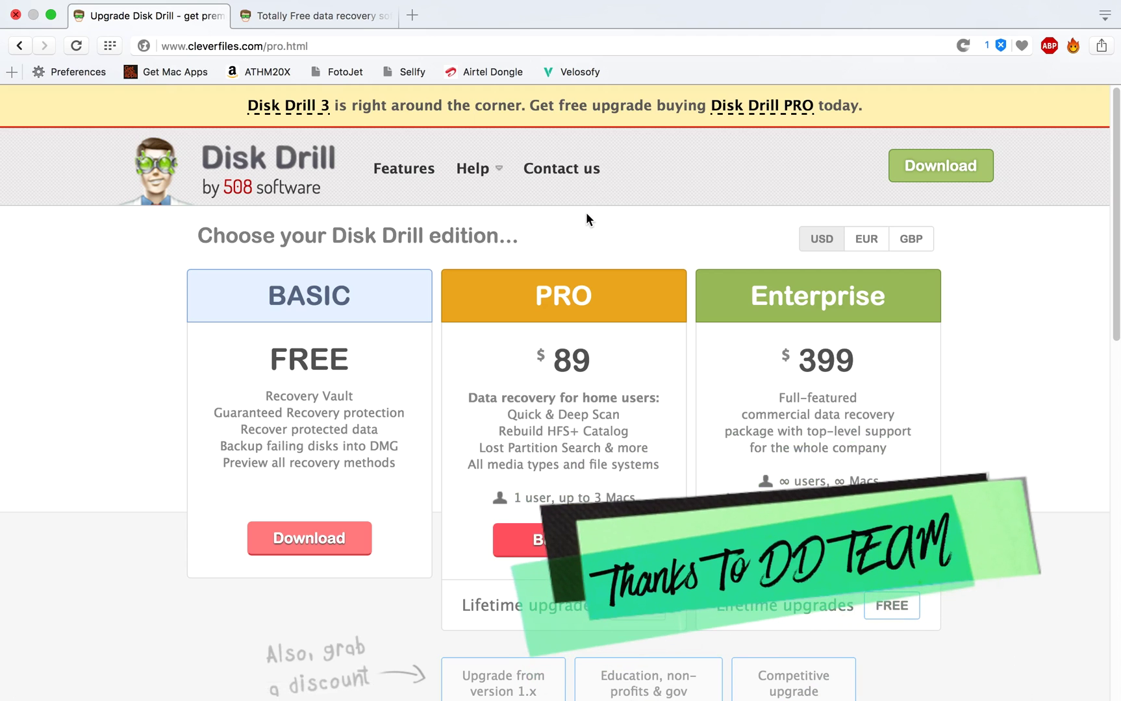
# Switch to the desktop, mount DiskDrill.dmg, and close its drag-to-Applications installer window.
pyautogui.hotkey('ctrl', 'Right')
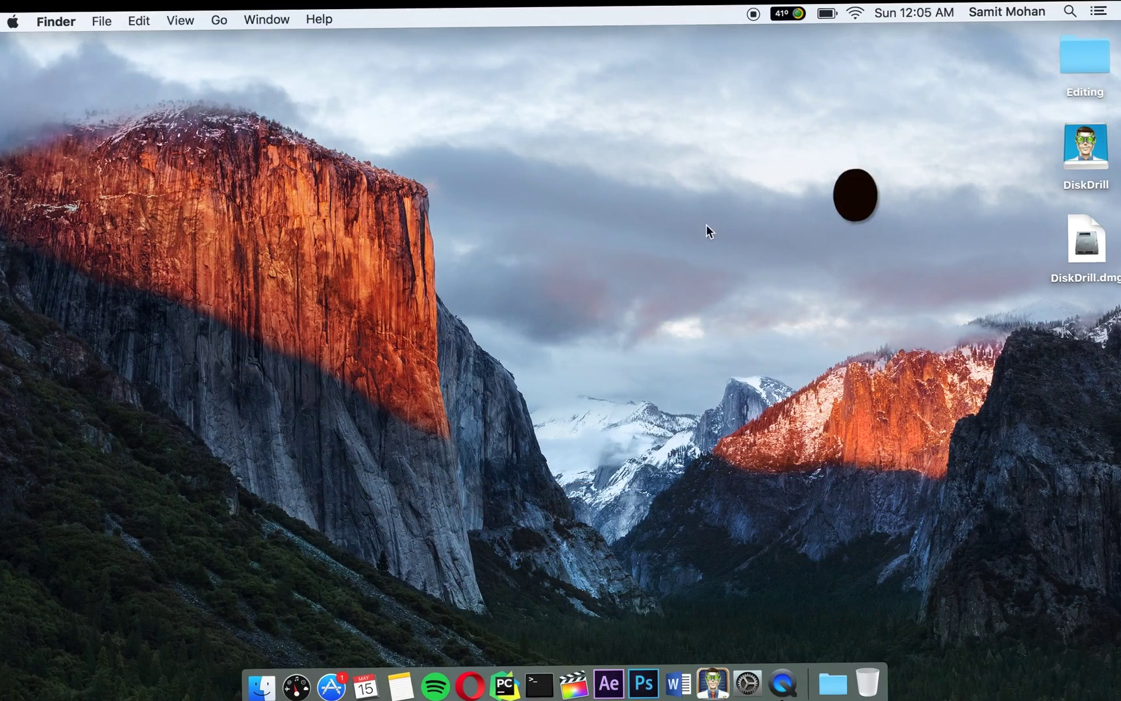
pyautogui.click(1084, 226)
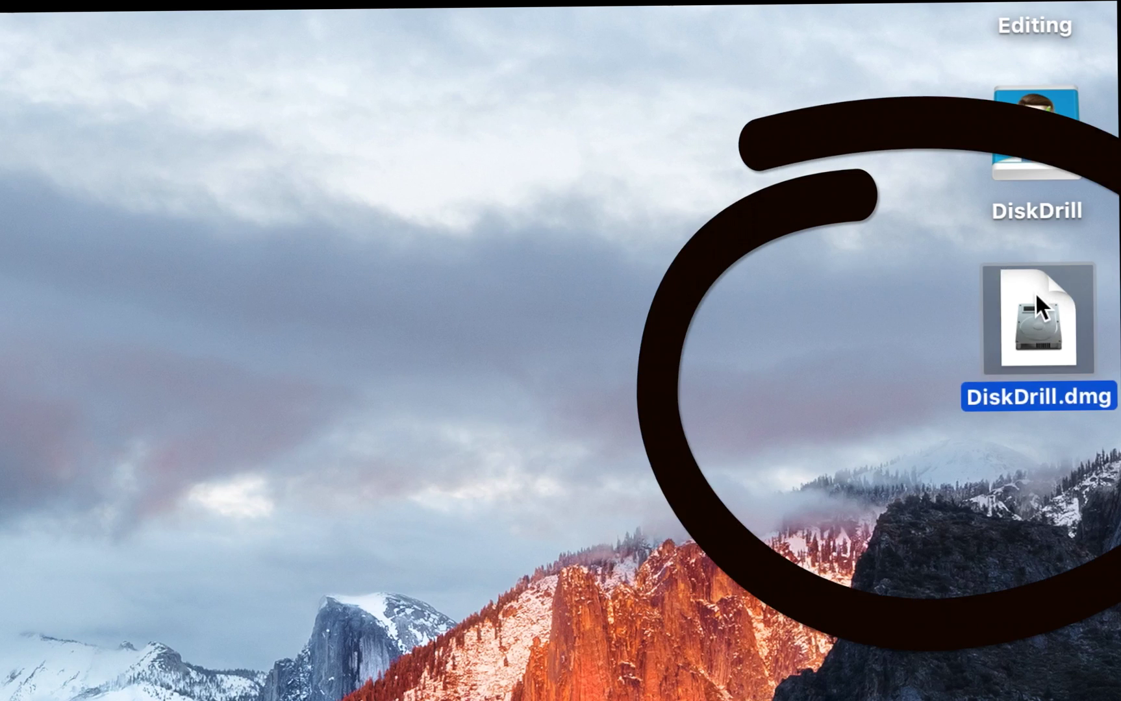
pyautogui.doubleClick(1033, 294)
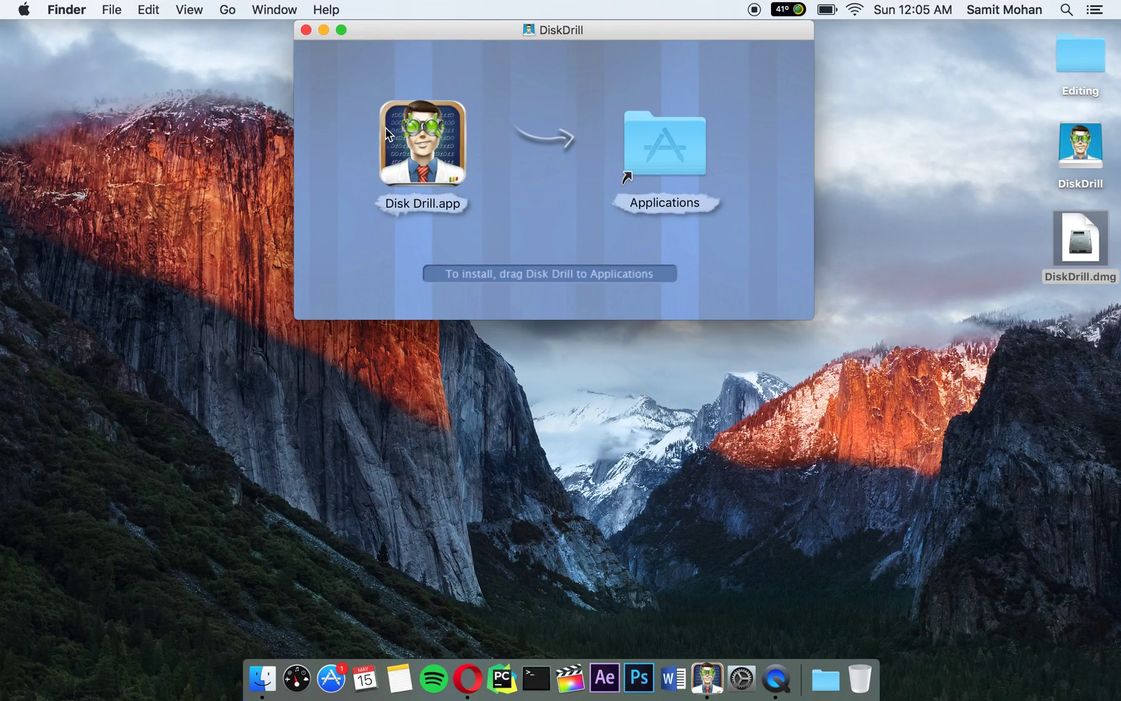
pyautogui.click(306, 30)
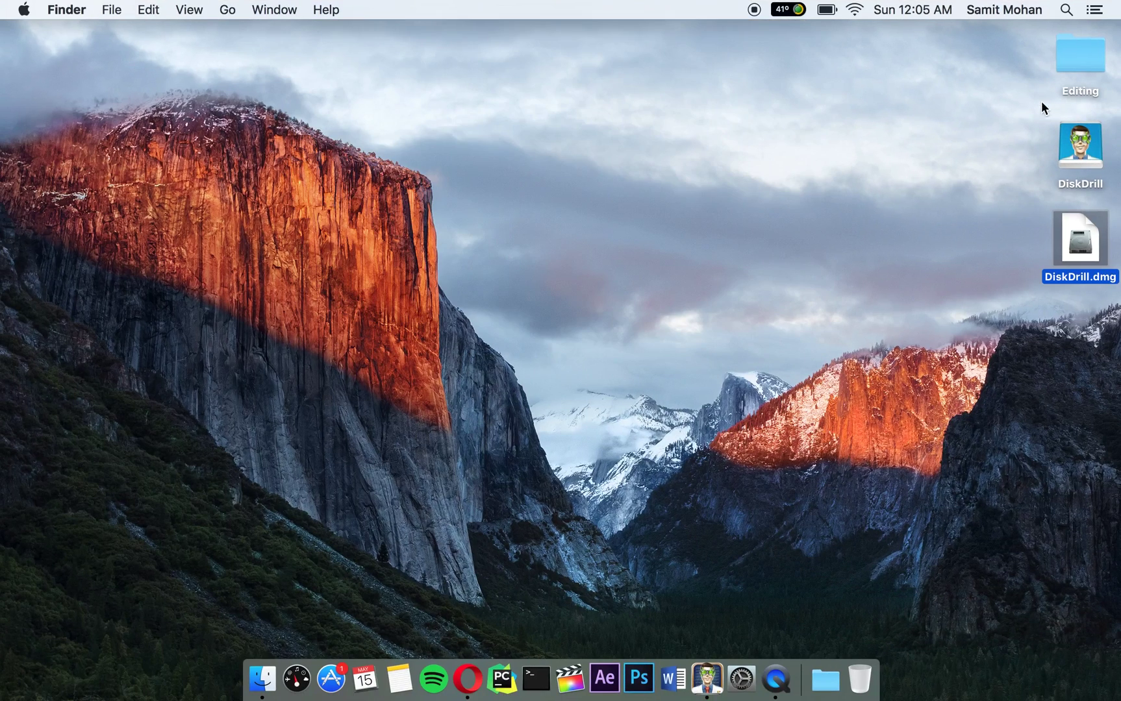
# Bring Disk Drill forward, cancel the Recover-to folder chooser, then select Found files and Reconstructed files.
pyautogui.click(706, 679)
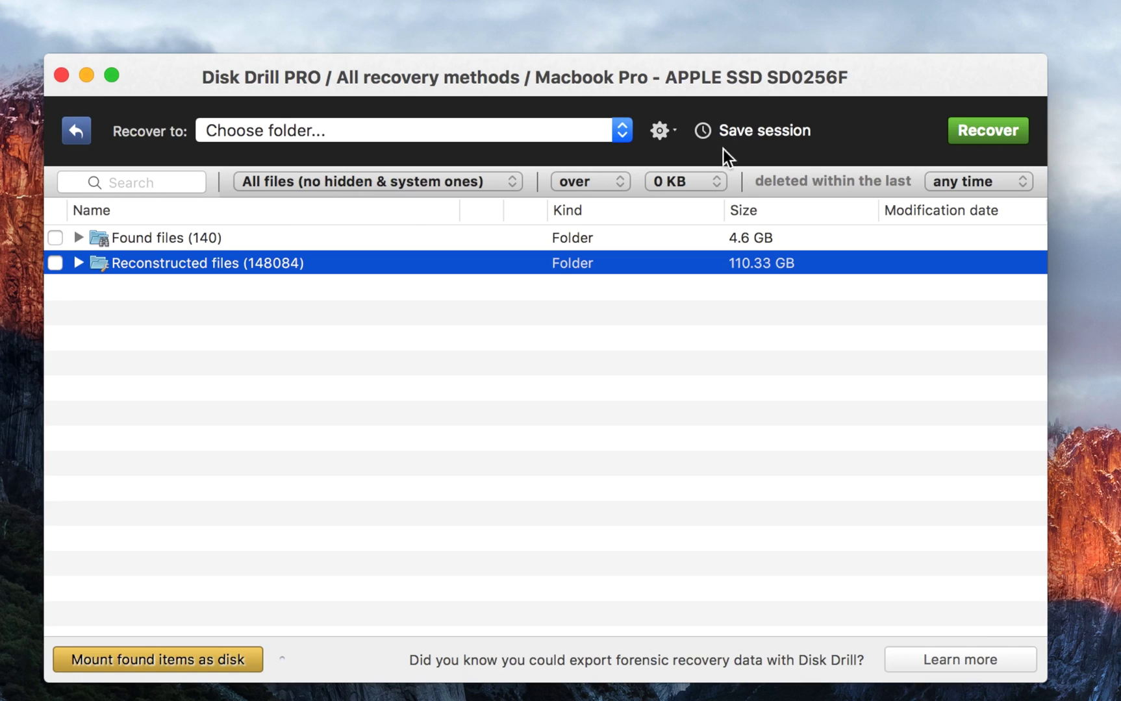
pyautogui.click(297, 136)
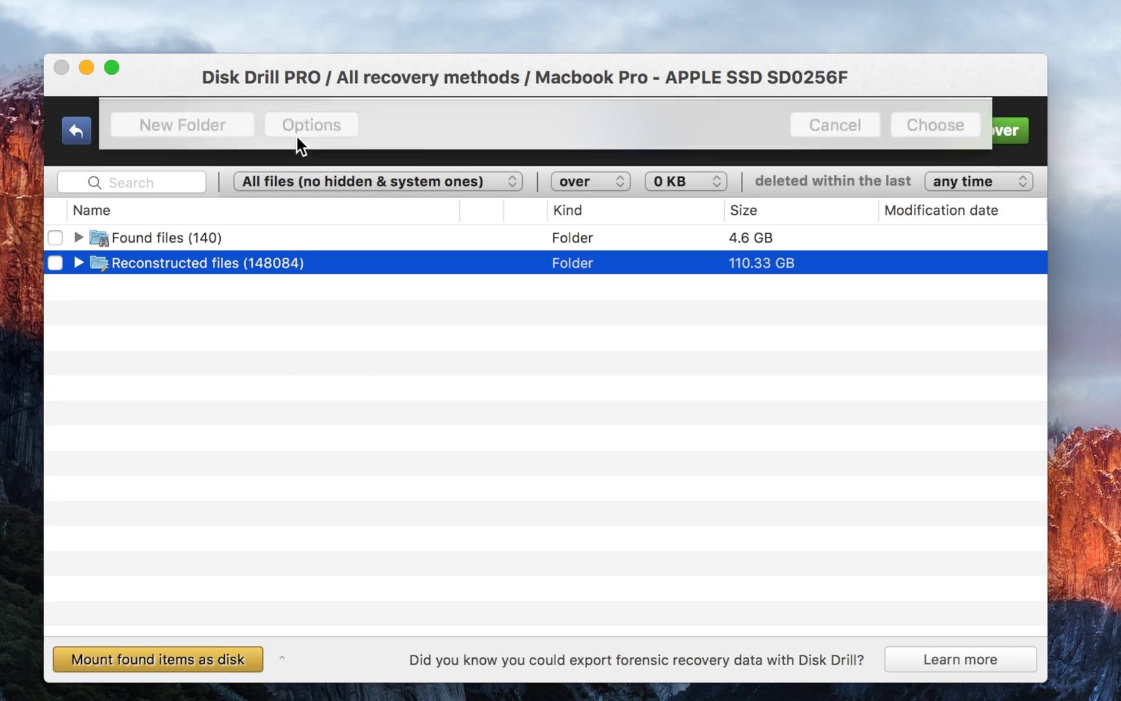
pyautogui.click(823, 608)
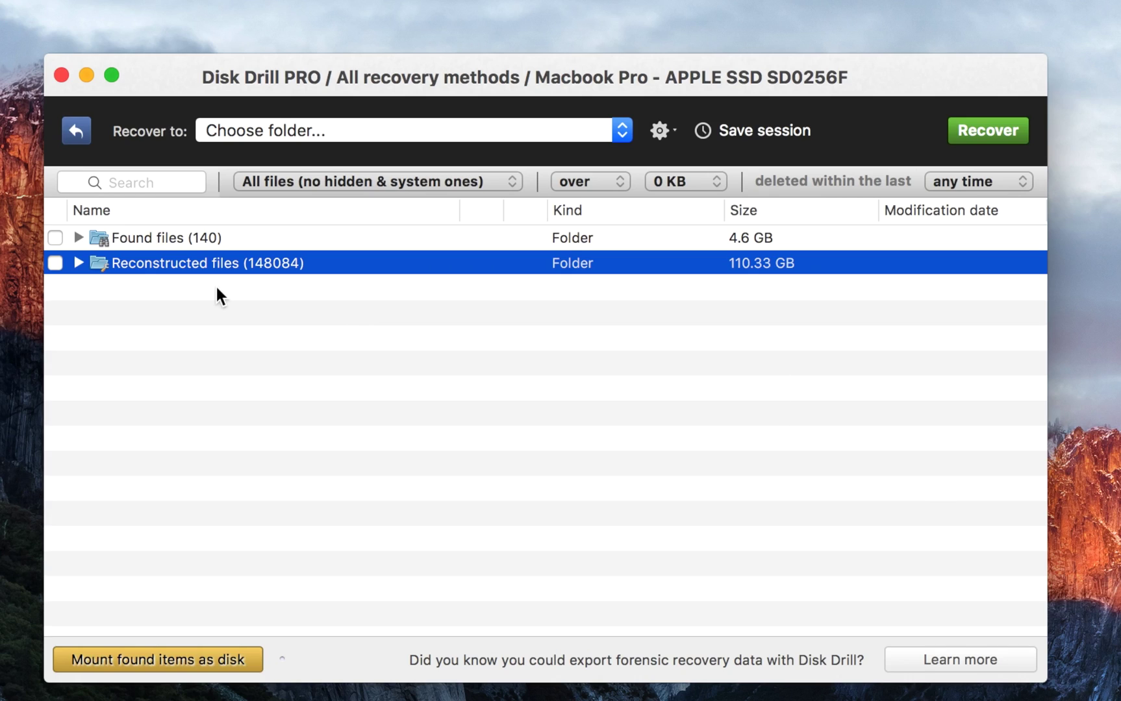
pyautogui.click(233, 235)
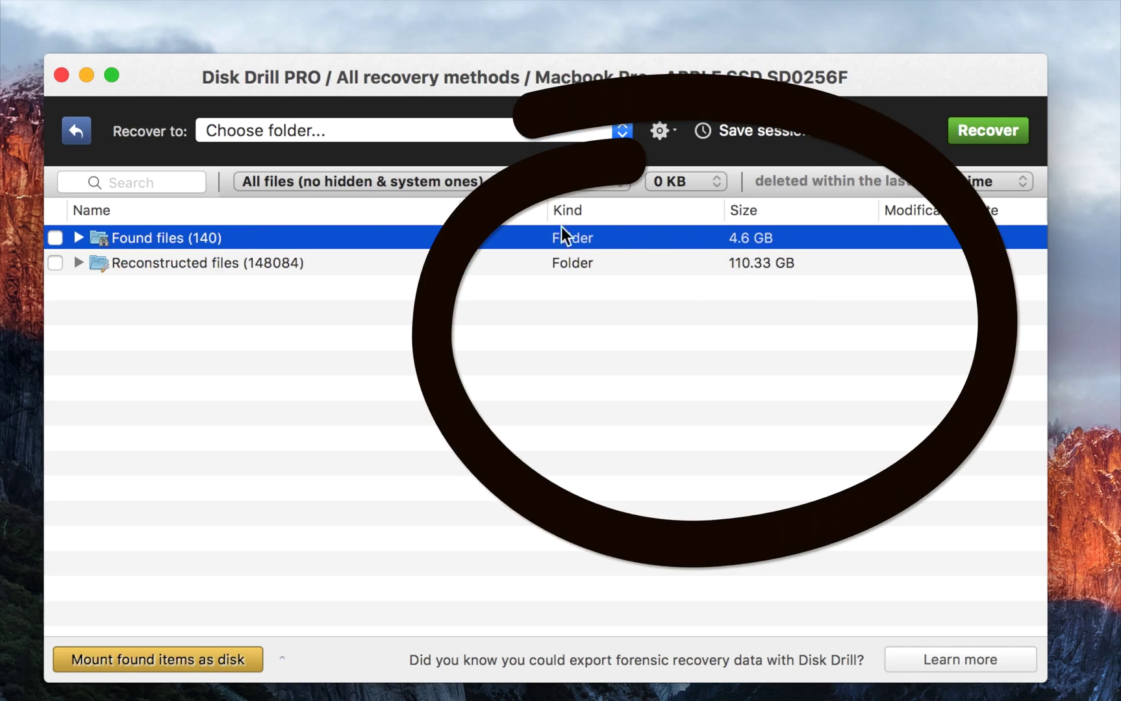
pyautogui.click(221, 266)
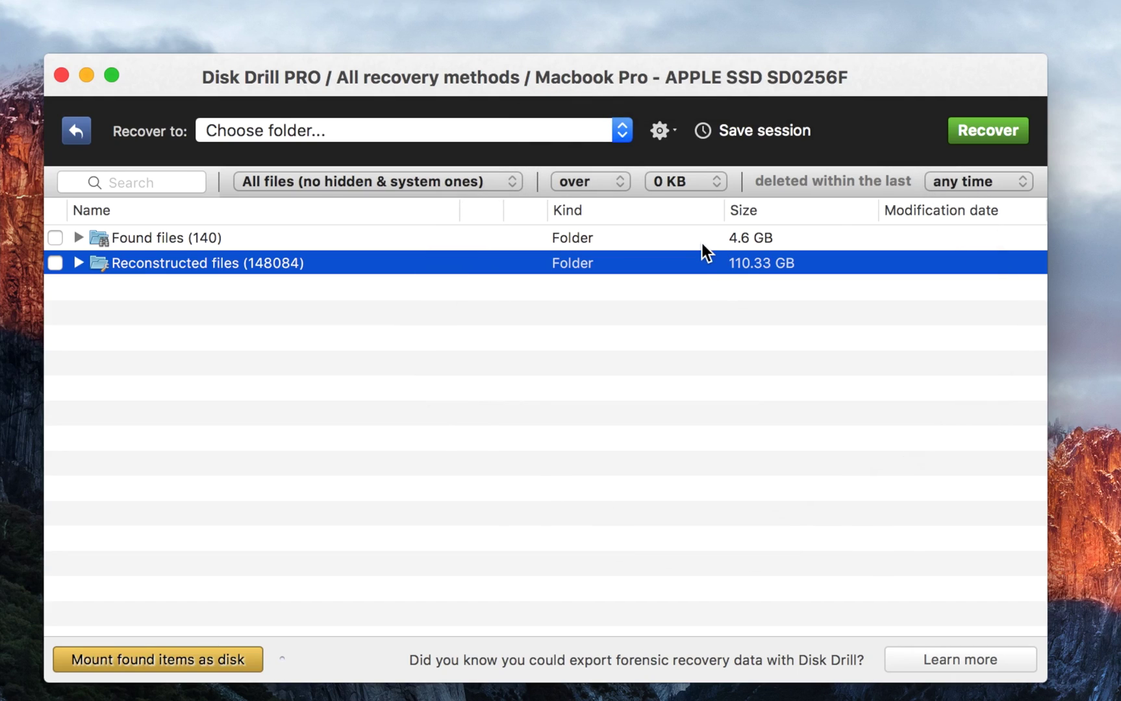
# Expand Reconstructed files > Pictures > jpg and preview the recovered JPEG images in Quick Look.
pyautogui.click(78, 263)
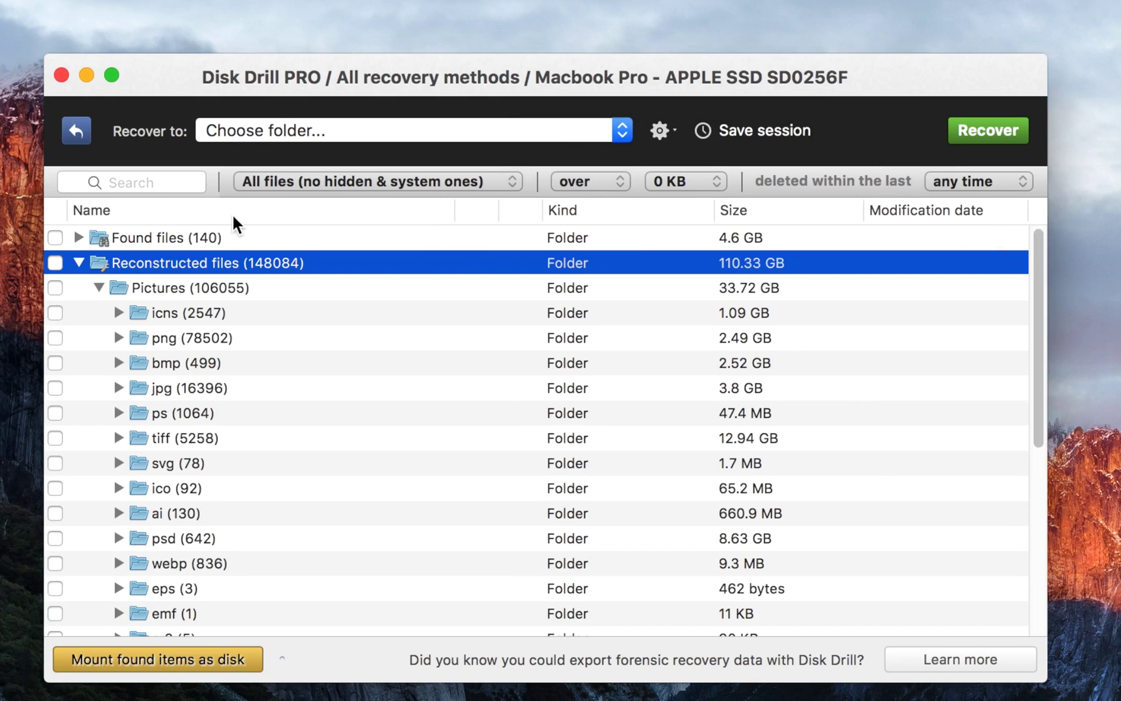
pyautogui.scroll(-1, 112, 283)
pyautogui.click(98, 260)
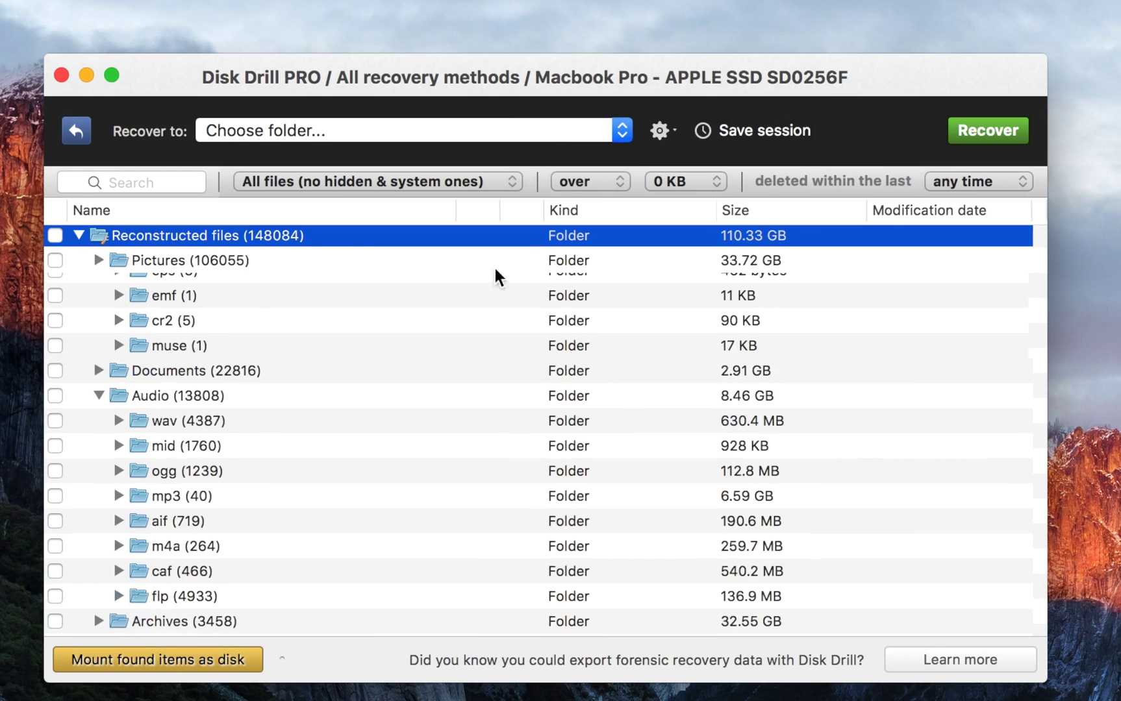
pyautogui.click(98, 288)
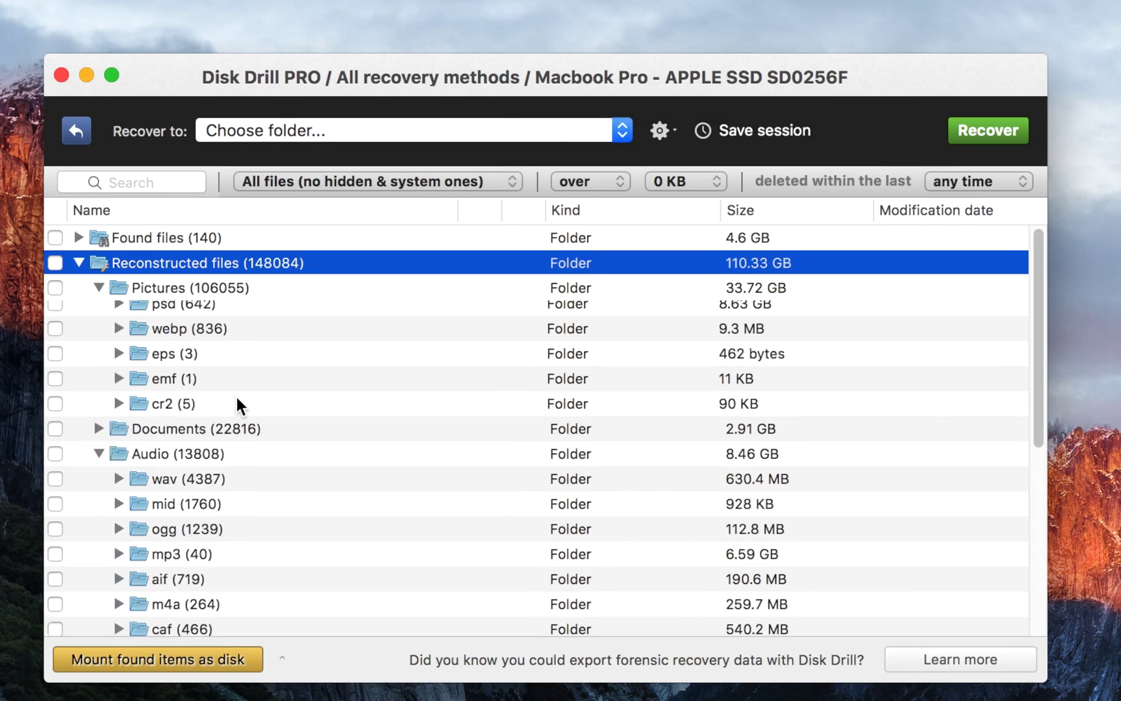
pyautogui.scroll(-1, 237, 405)
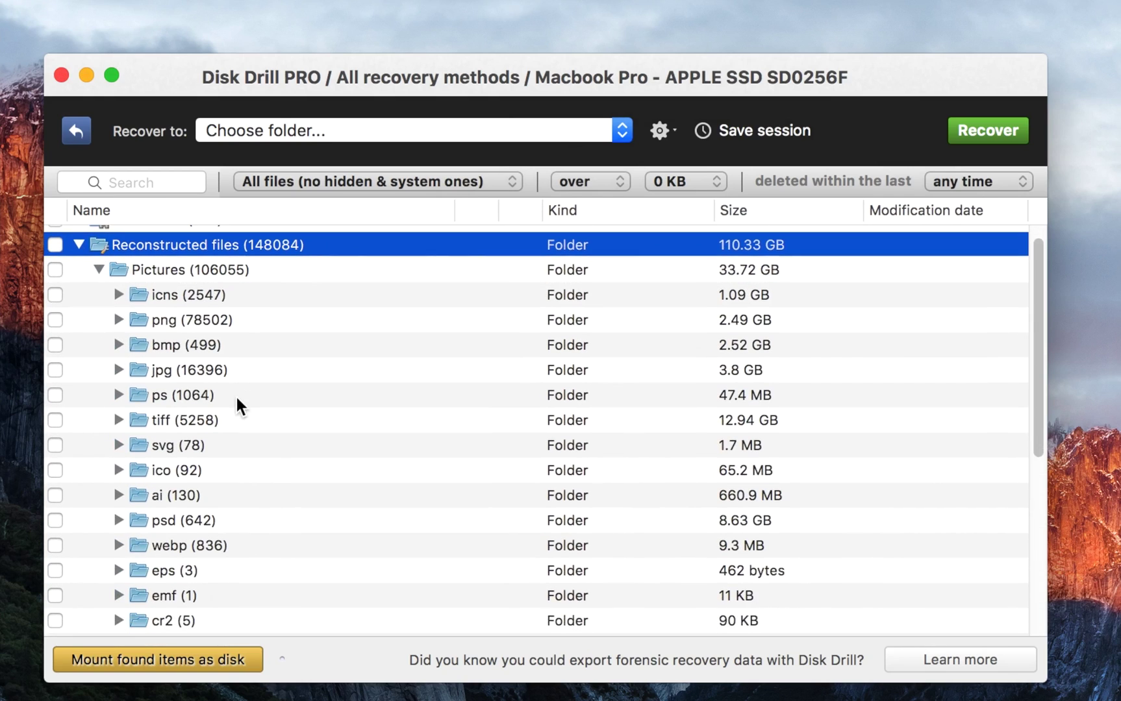
pyautogui.click(120, 368)
pyautogui.click(266, 434)
pyautogui.press('space')
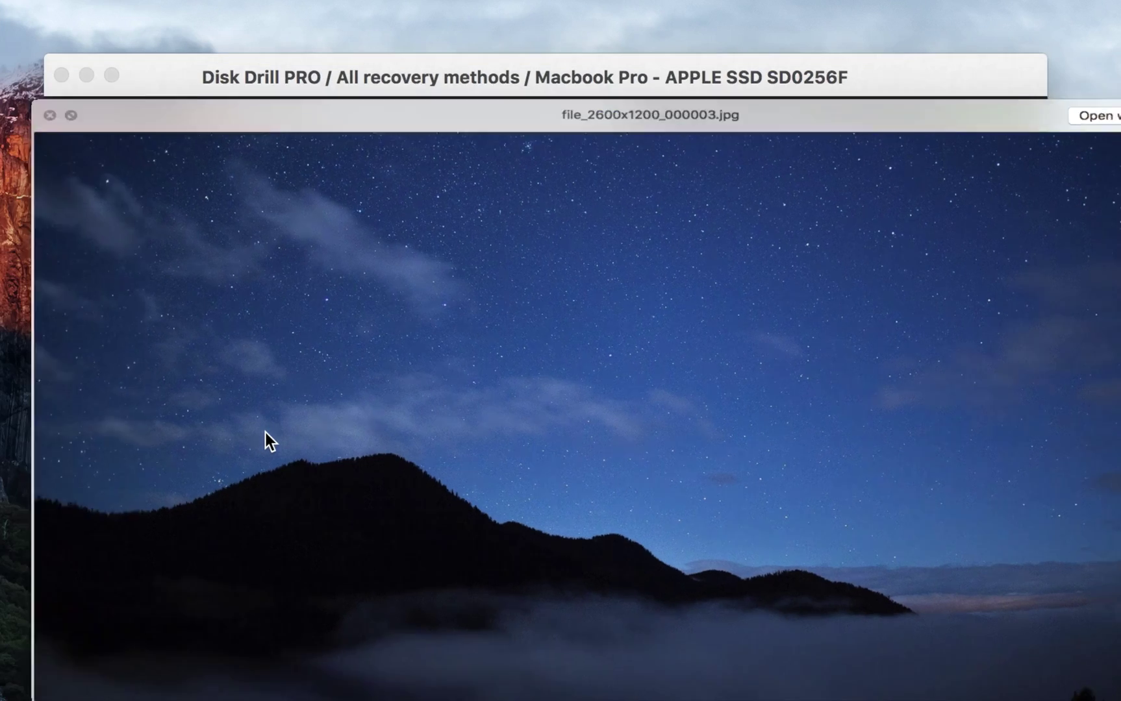
pyautogui.press('space')
# Collapse jpg, Pictures and Audio, then expand Video and briefly open its webm folder.
pyautogui.click(120, 370)
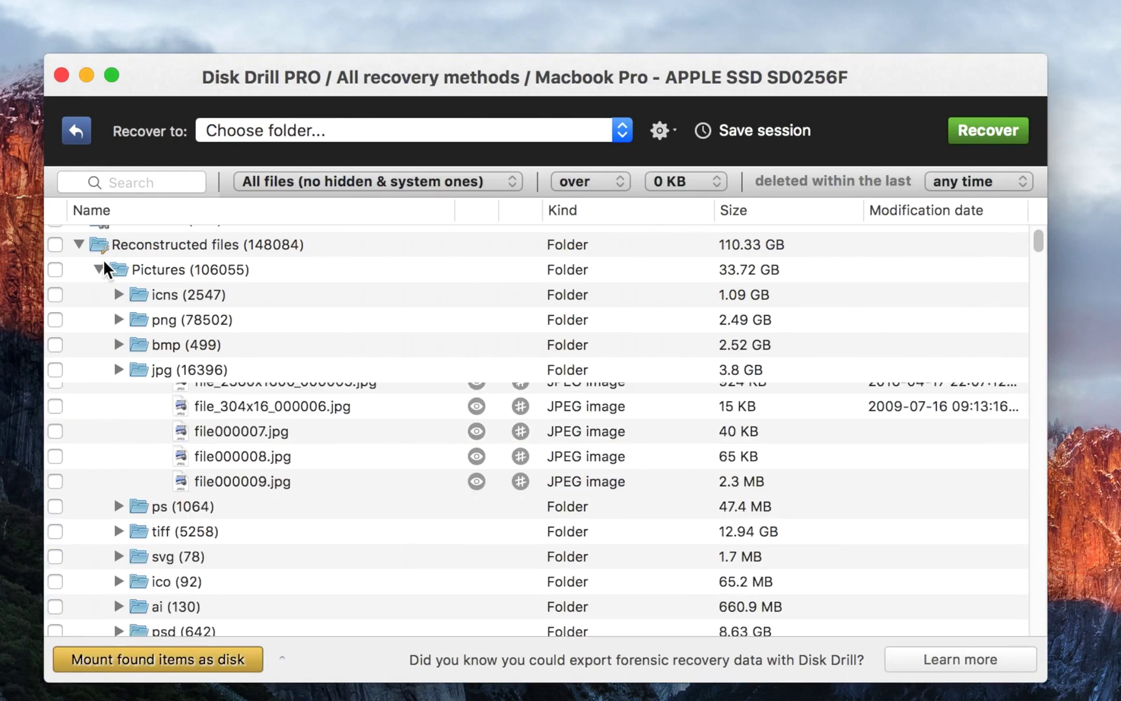
pyautogui.click(98, 267)
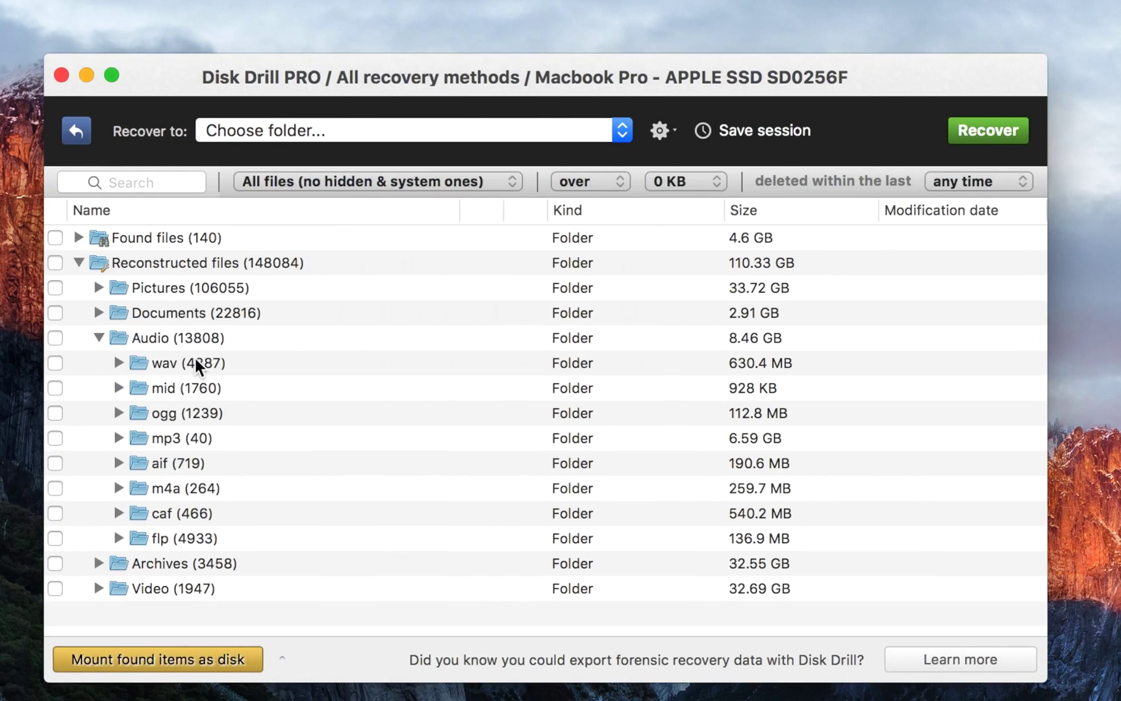
pyautogui.click(99, 338)
pyautogui.click(99, 388)
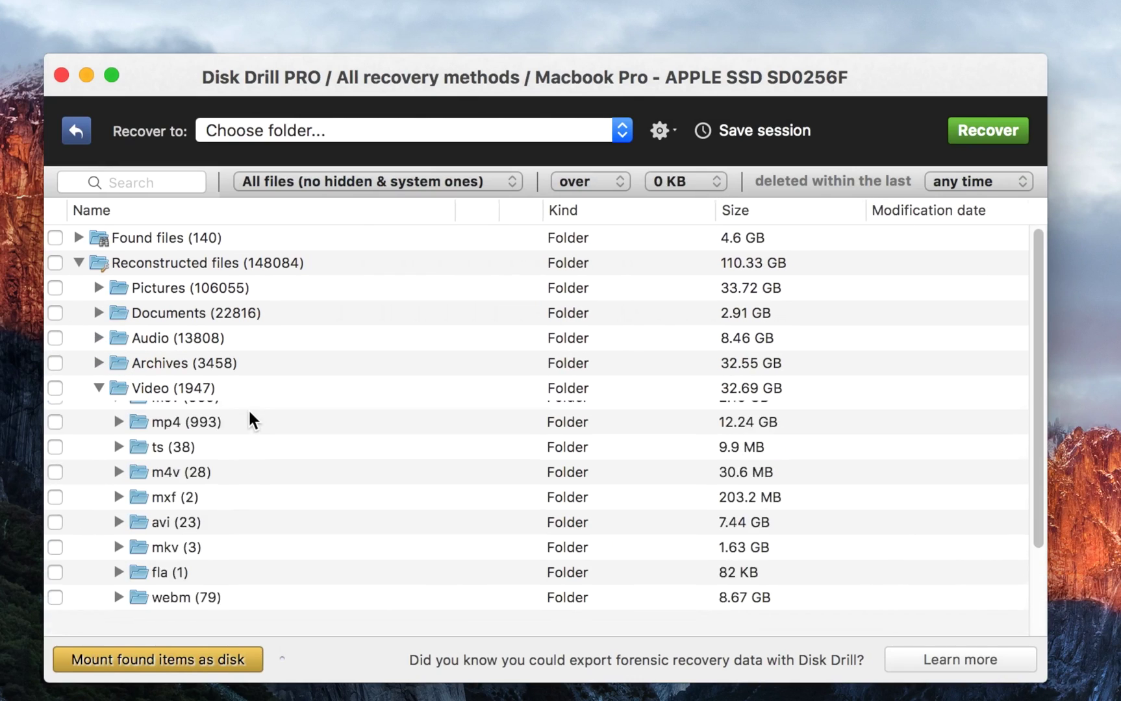
pyautogui.scroll(-1, 99, 399)
pyautogui.scroll(-3, 137, 473)
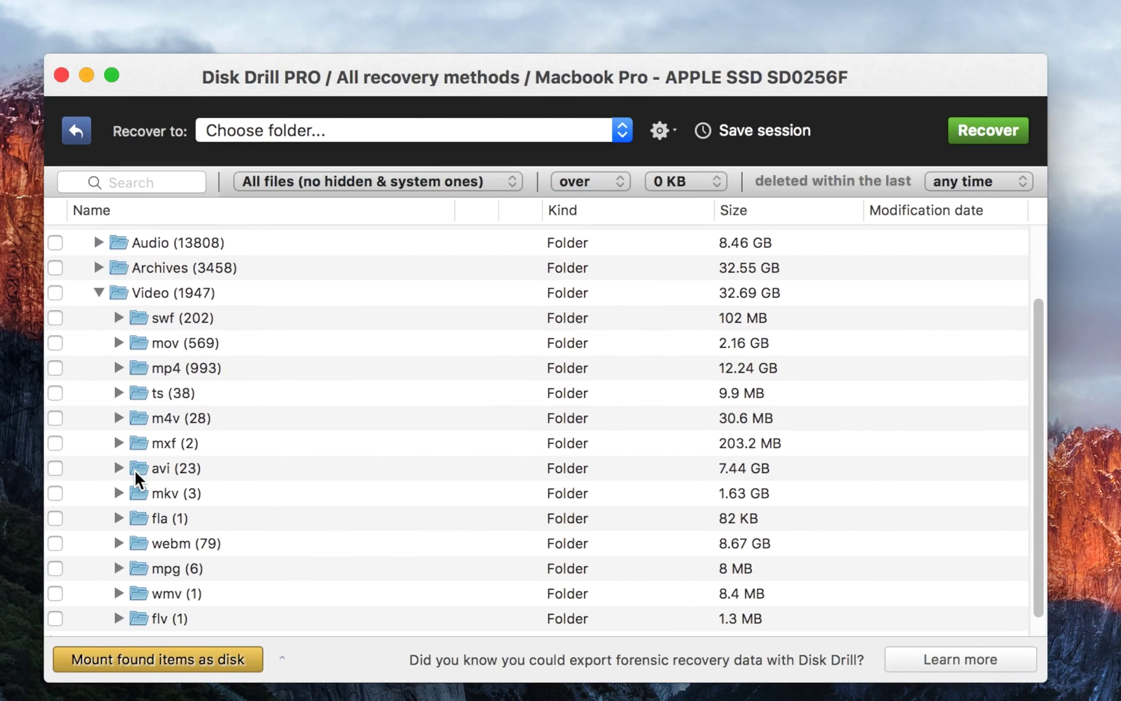
pyautogui.click(121, 523)
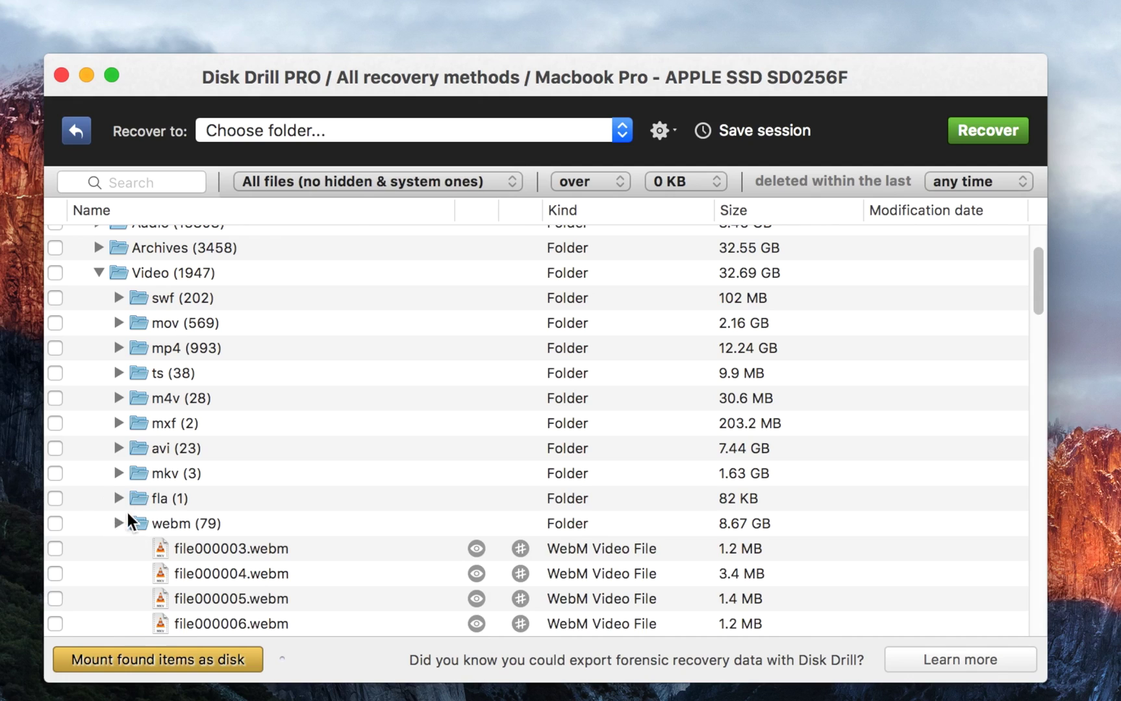
pyautogui.click(123, 523)
pyautogui.scroll(2, 138, 516)
# Collapse Video, browse Documents and its keychain subfolder, then collapse Documents and Reconstructed files.
pyautogui.click(98, 318)
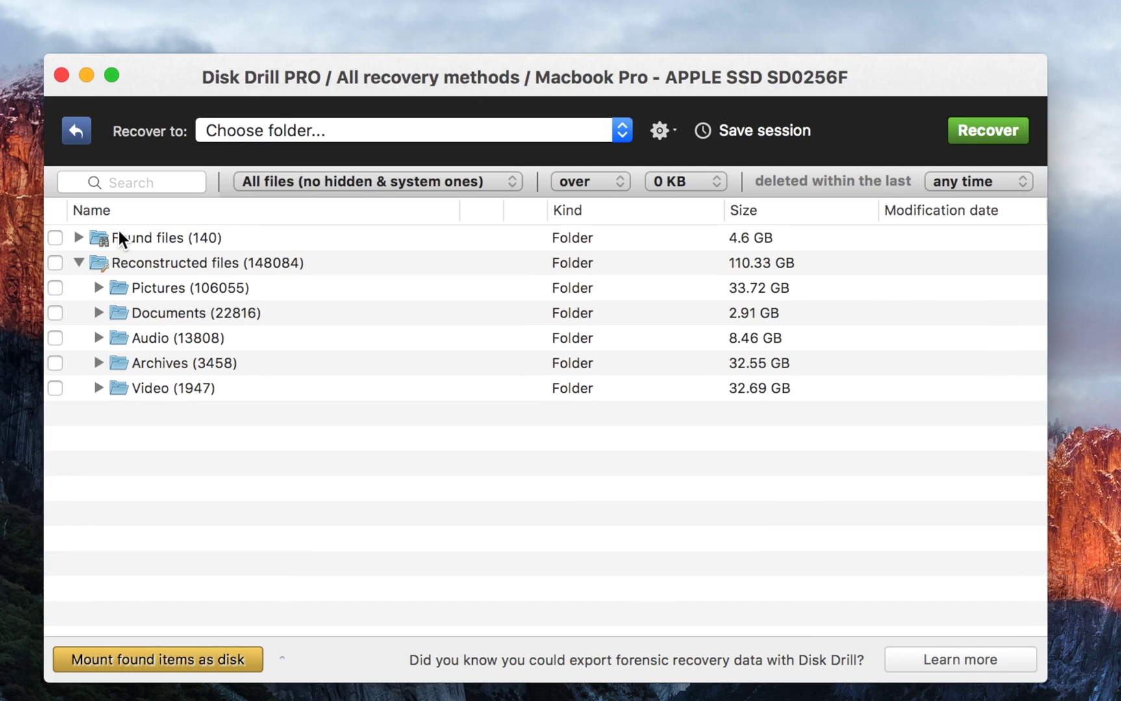
pyautogui.click(94, 334)
pyautogui.click(99, 313)
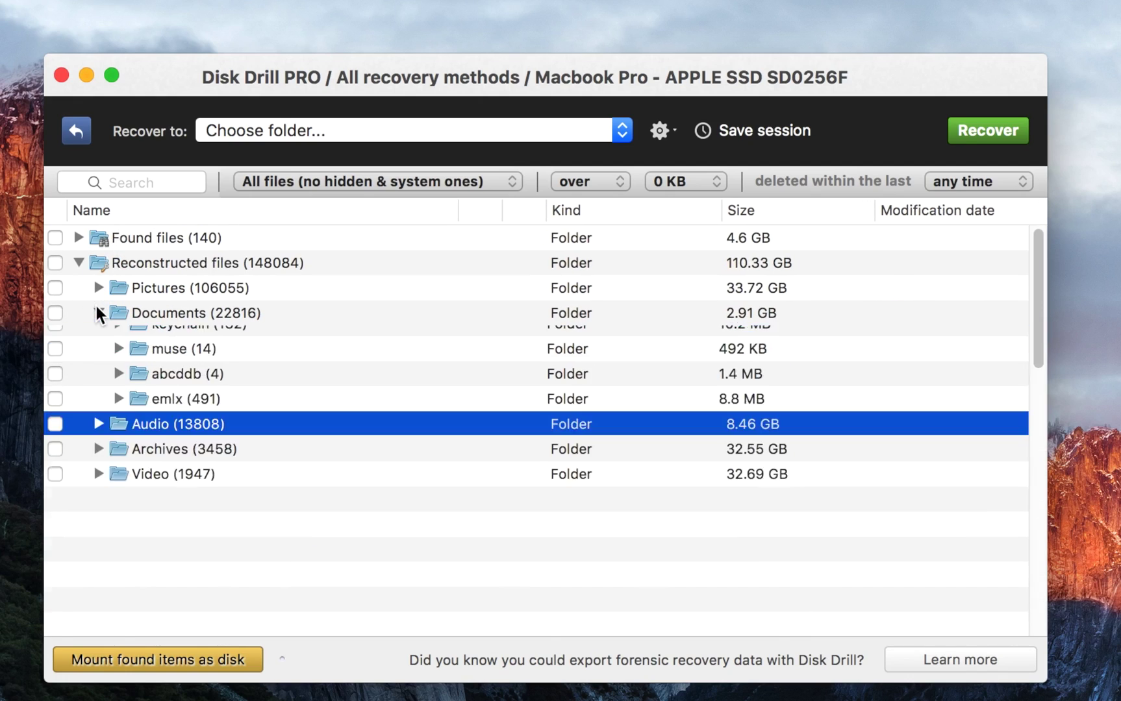
pyautogui.scroll(-5, 136, 337)
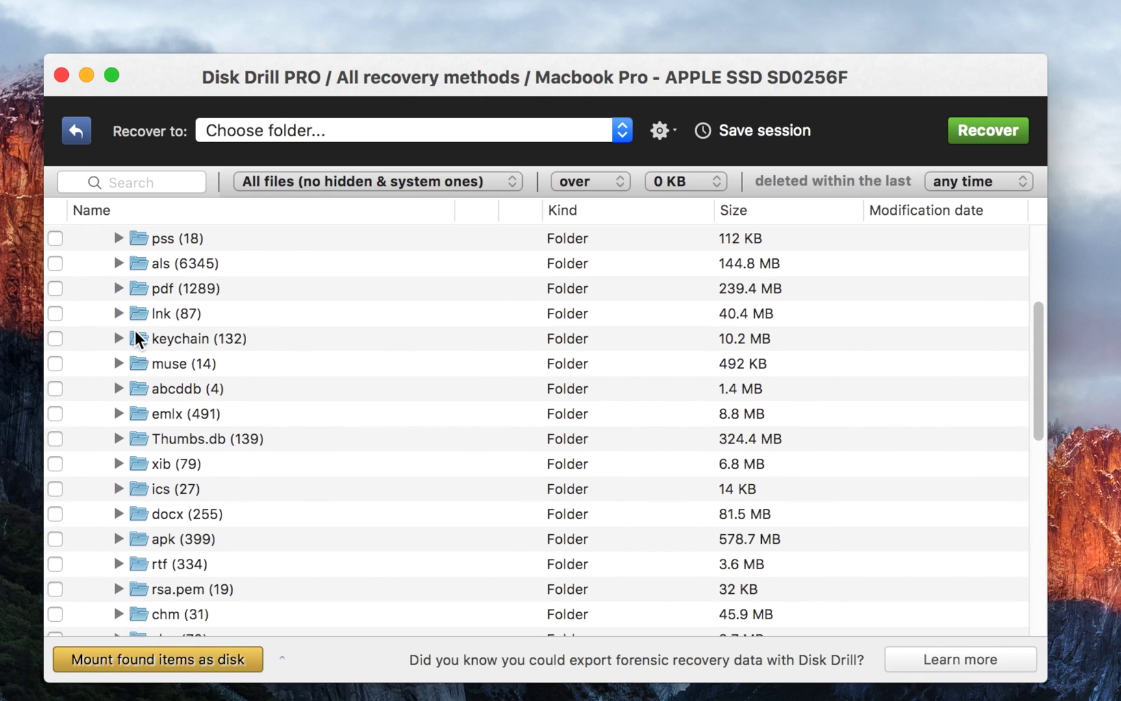
pyautogui.click(119, 338)
pyautogui.click(123, 335)
pyautogui.scroll(-10, 123, 335)
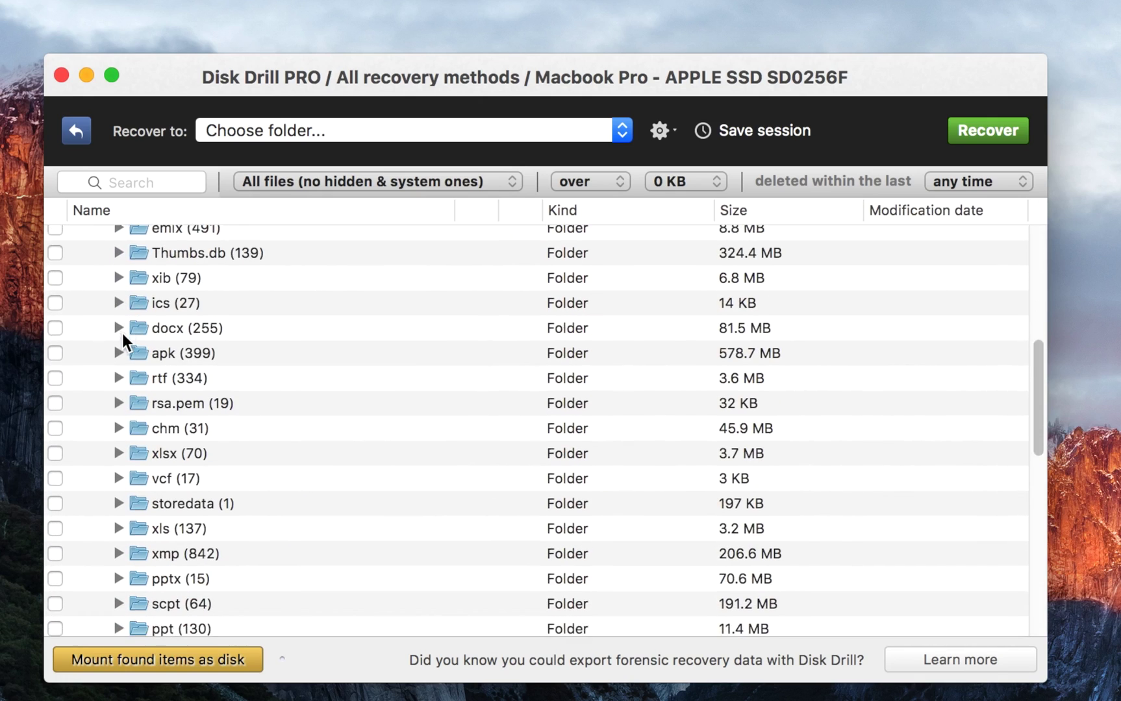
pyautogui.scroll(12, 122, 335)
pyautogui.scroll(3, 123, 334)
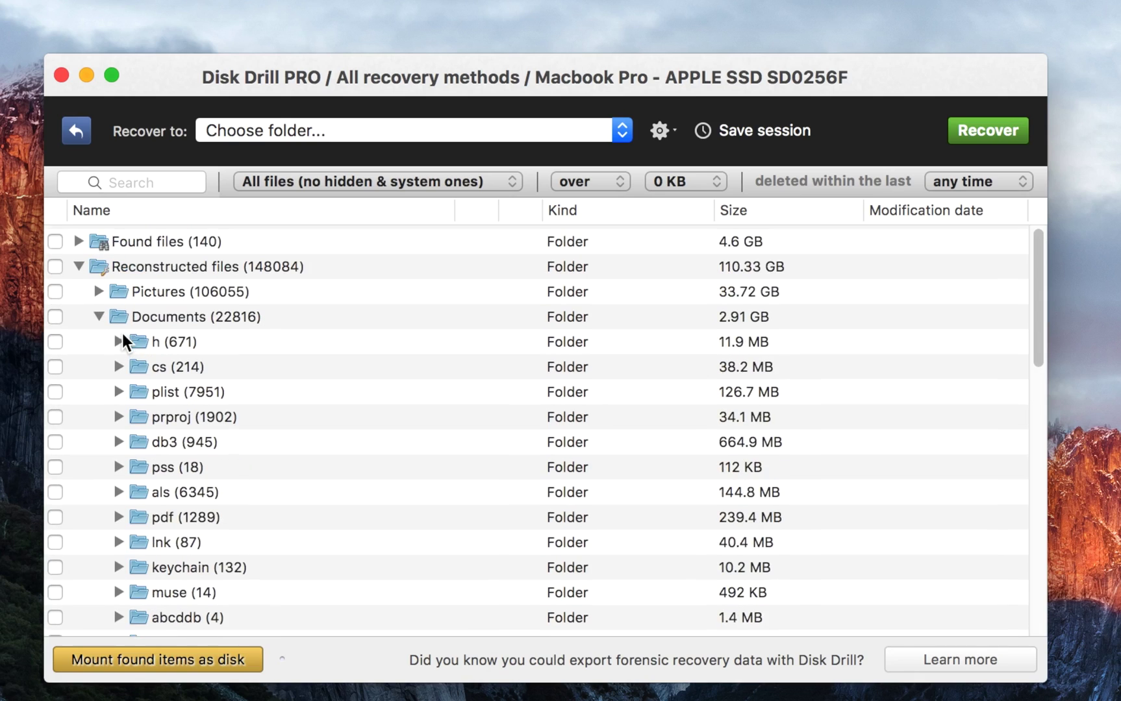
pyautogui.click(100, 311)
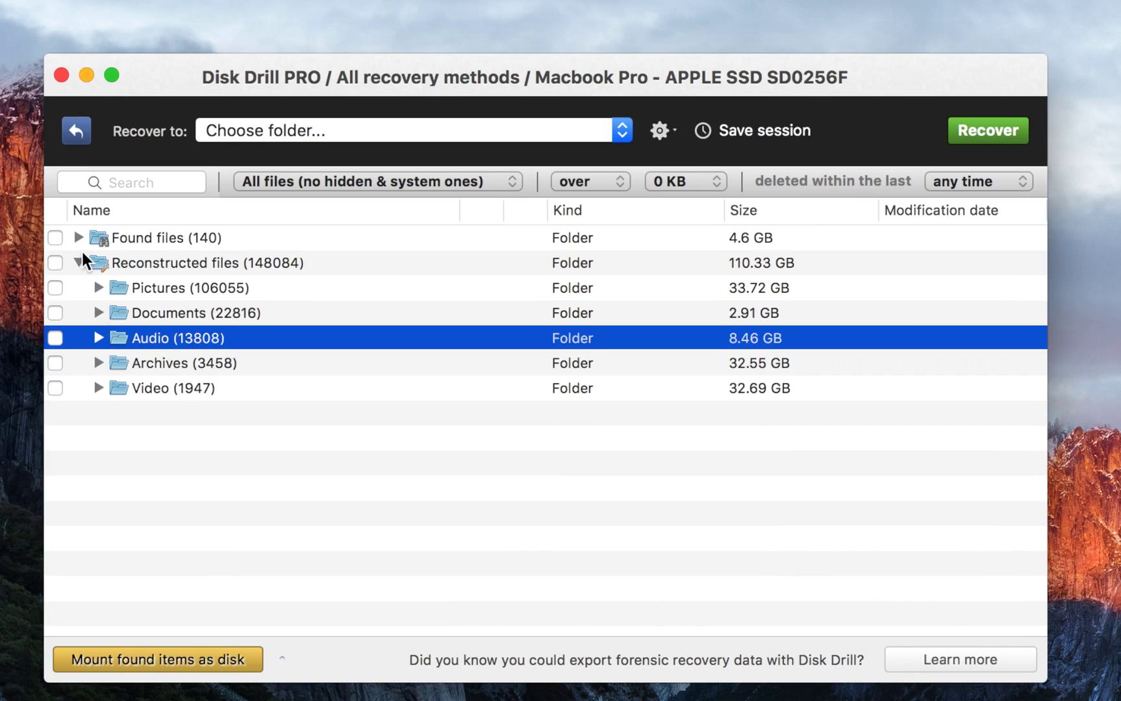
pyautogui.click(79, 263)
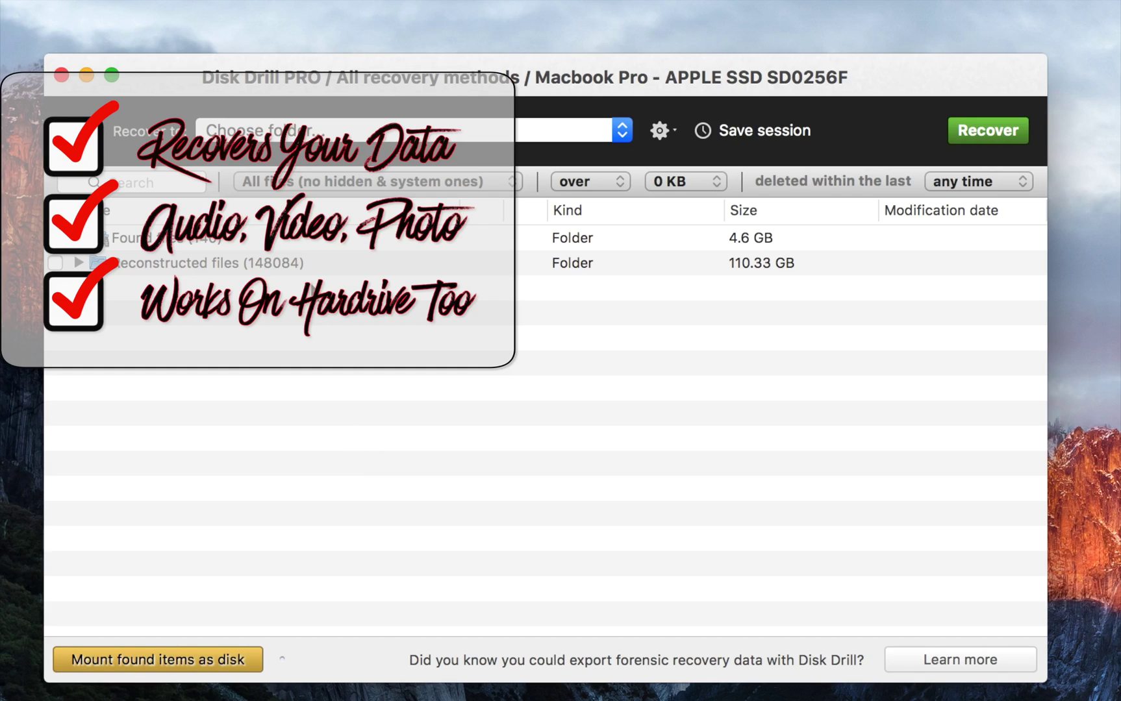
# Tick the Users (78) folder under Found files > Macbook Pro and recover it to the home folder.
pyautogui.click(255, 233)
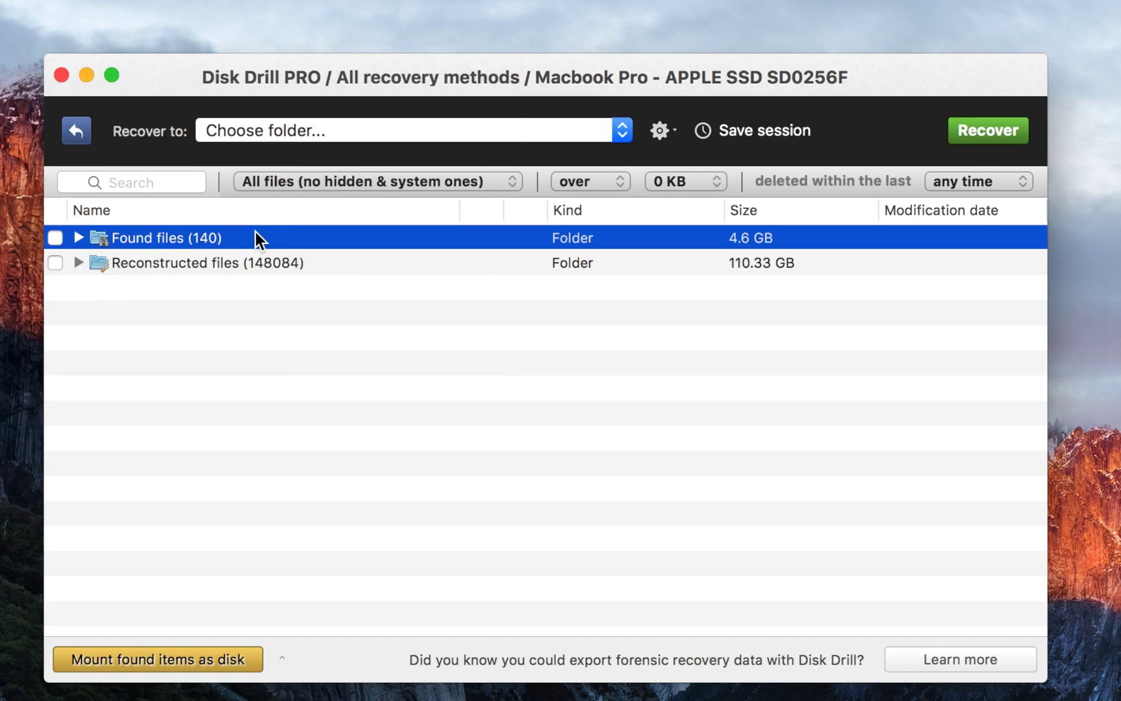
pyautogui.click(79, 237)
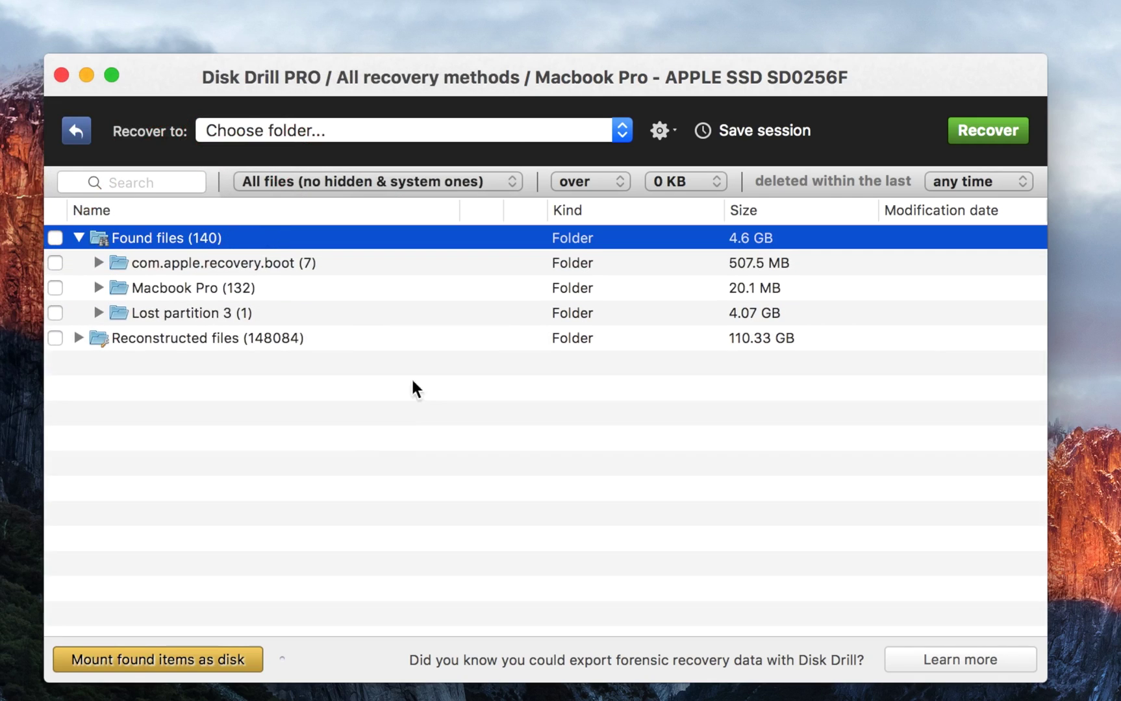
pyautogui.click(99, 288)
pyautogui.click(170, 341)
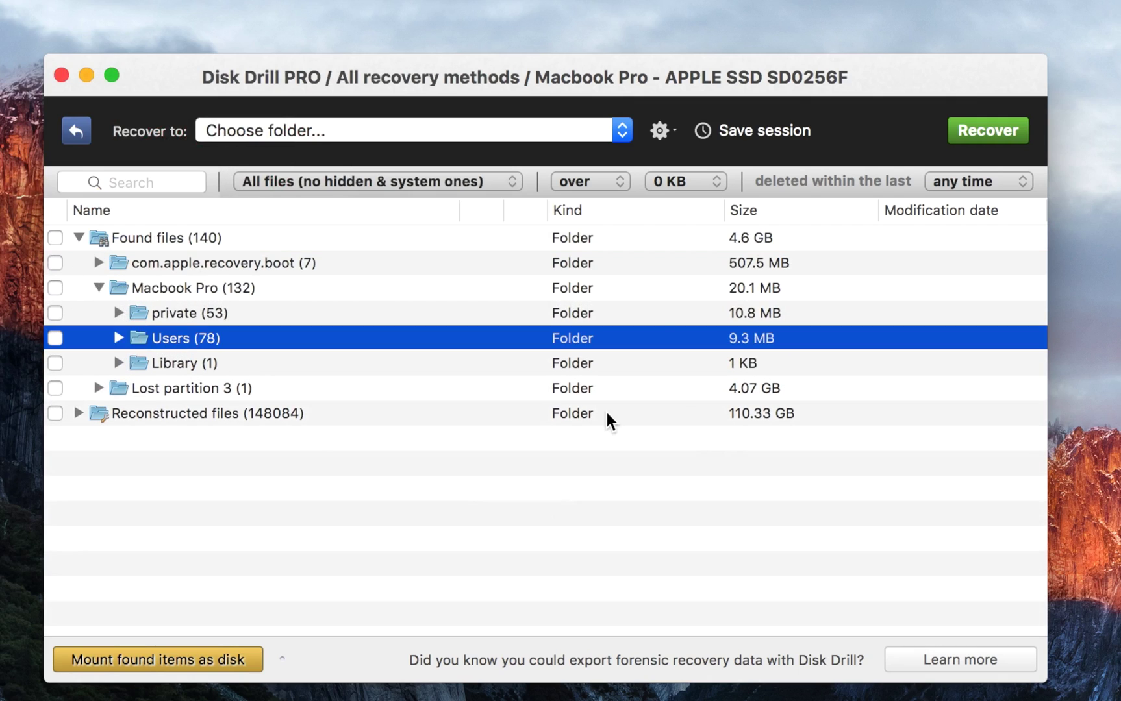
pyautogui.click(55, 339)
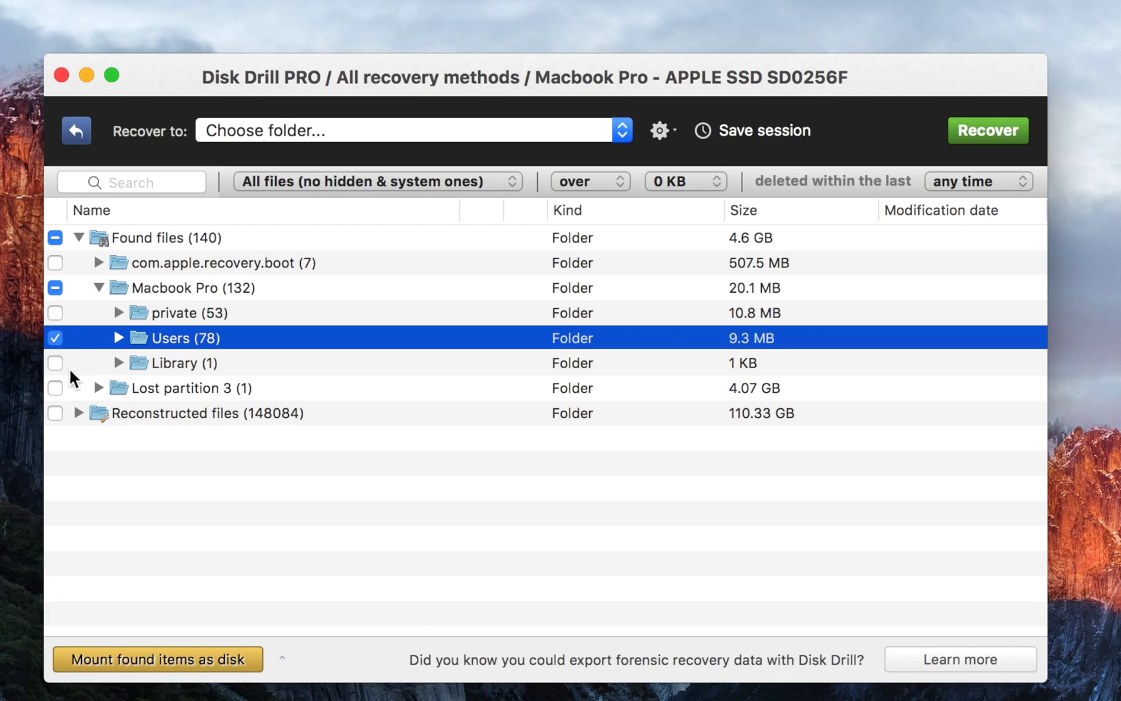
pyautogui.click(984, 135)
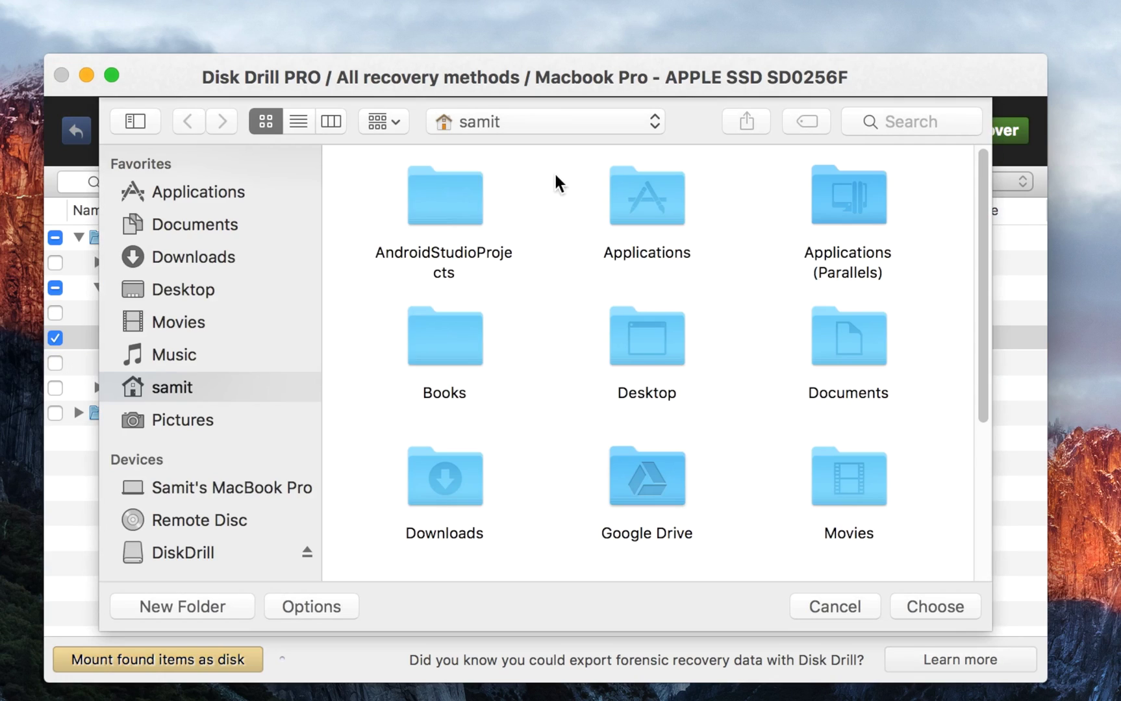
pyautogui.click(942, 610)
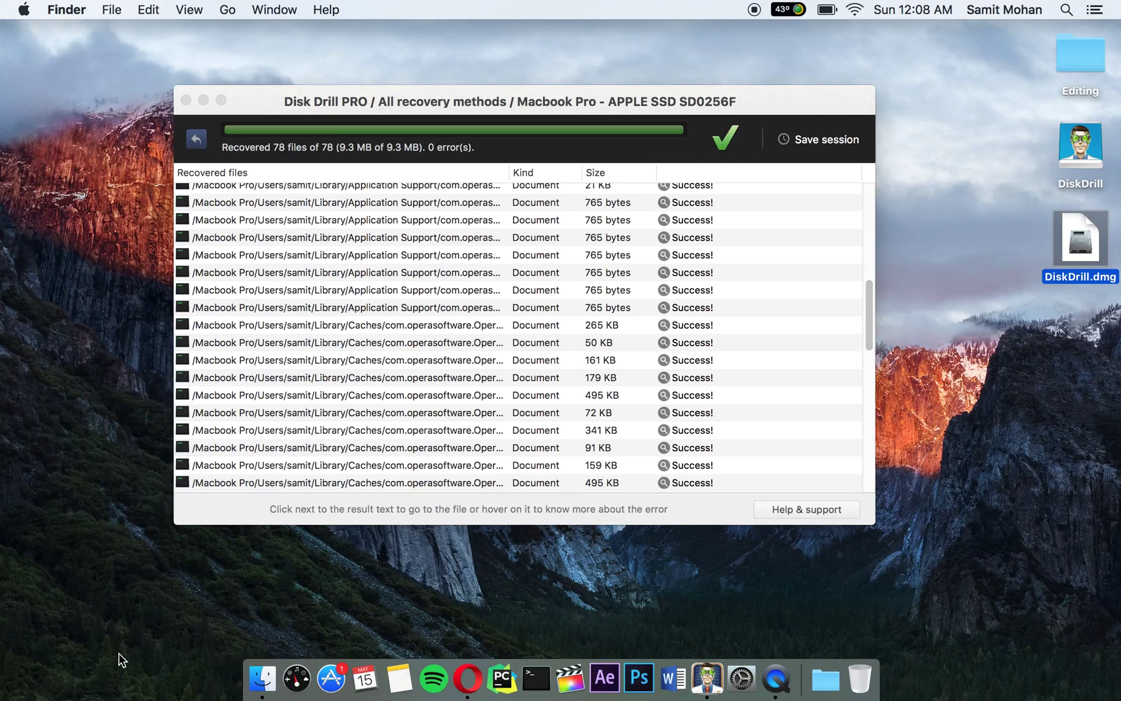
# In a new Finder window, drill from the home folder's Macbook Pro through Users and Library into Caches.
pyautogui.click(262, 679)
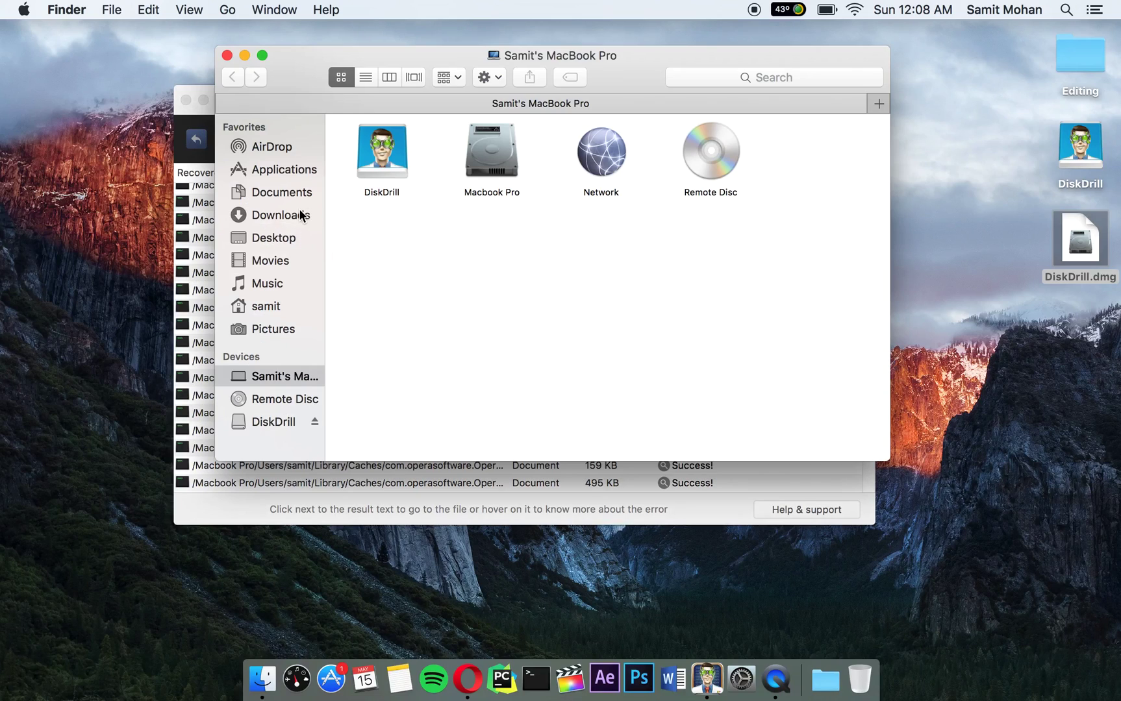
pyautogui.click(297, 305)
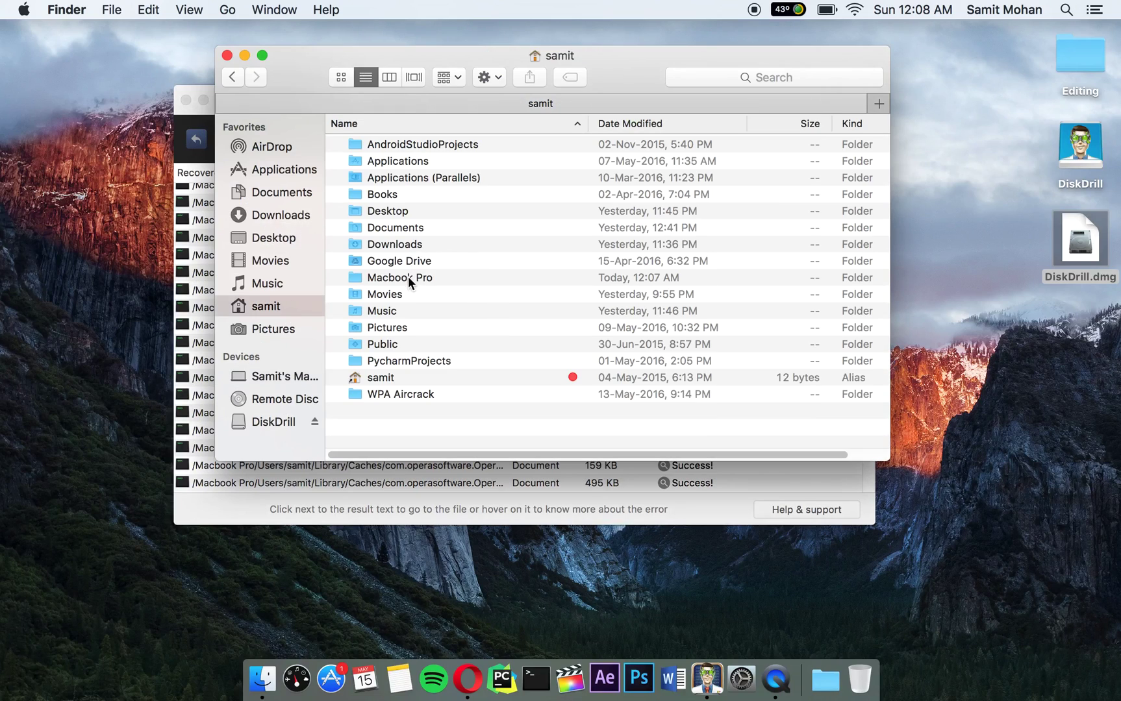
pyautogui.doubleClick(399, 277)
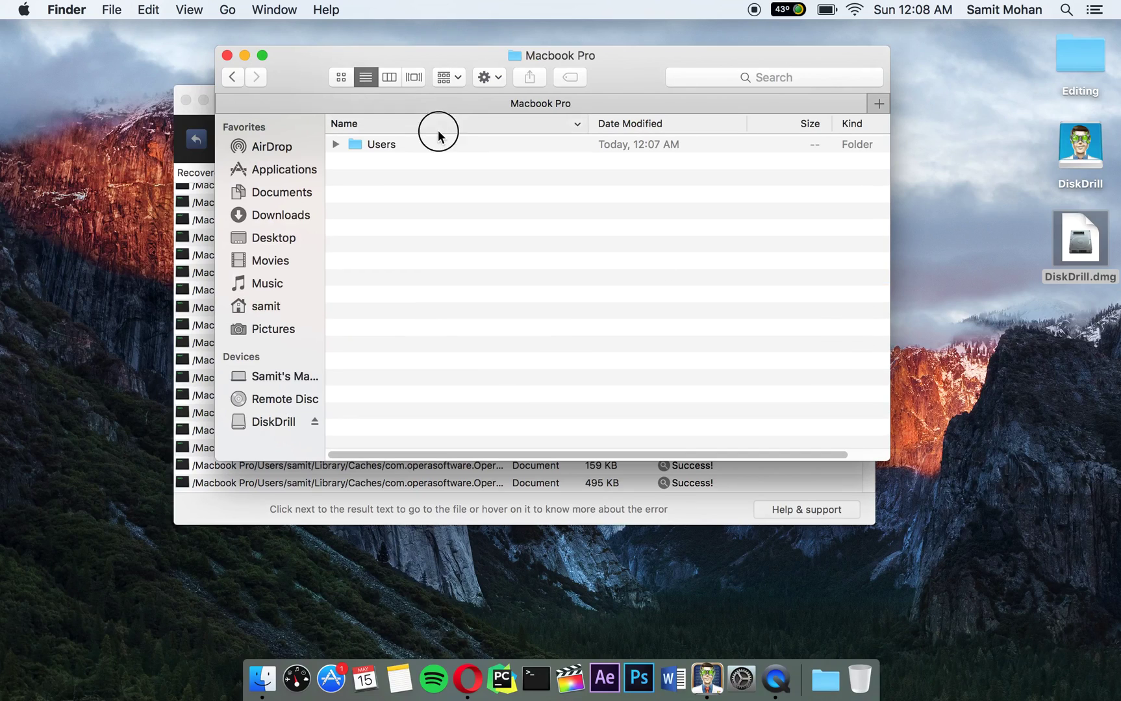
pyautogui.doubleClick(435, 139)
pyautogui.click(435, 140)
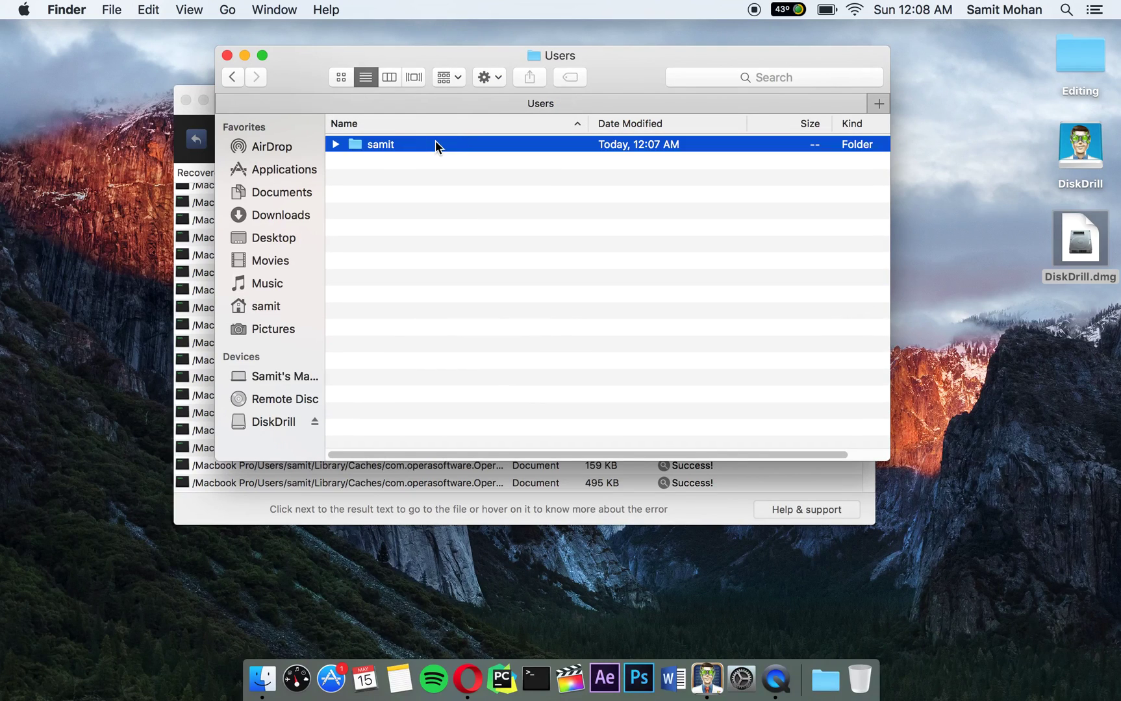
pyautogui.doubleClick(436, 144)
pyautogui.click(435, 144)
pyautogui.doubleClick(435, 144)
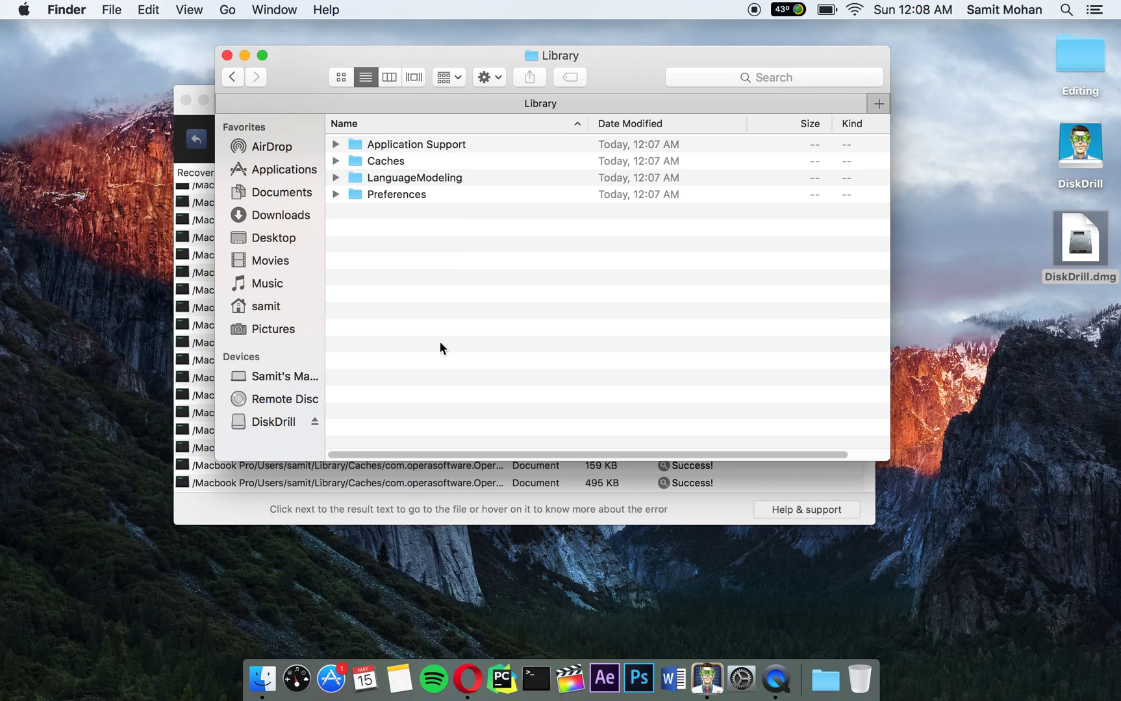
pyautogui.doubleClick(433, 160)
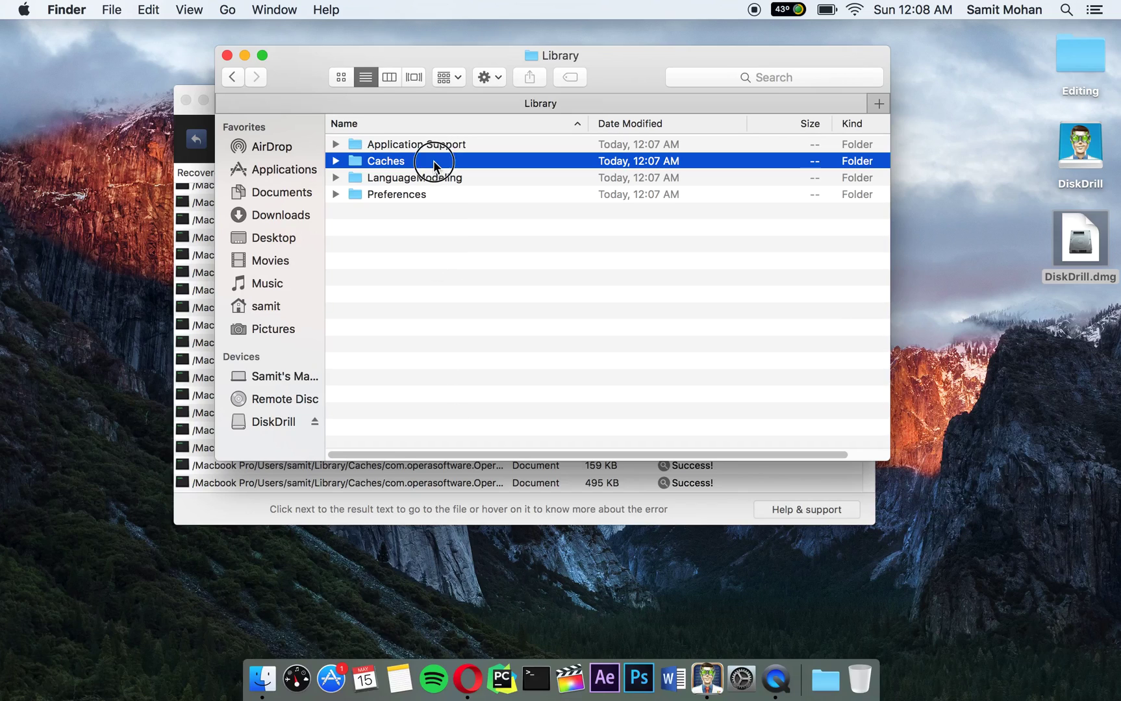
# Go back level by level from Caches to the home folder.
pyautogui.click(233, 77)
pyautogui.click(232, 77)
pyautogui.click(233, 77)
pyautogui.click(233, 77)
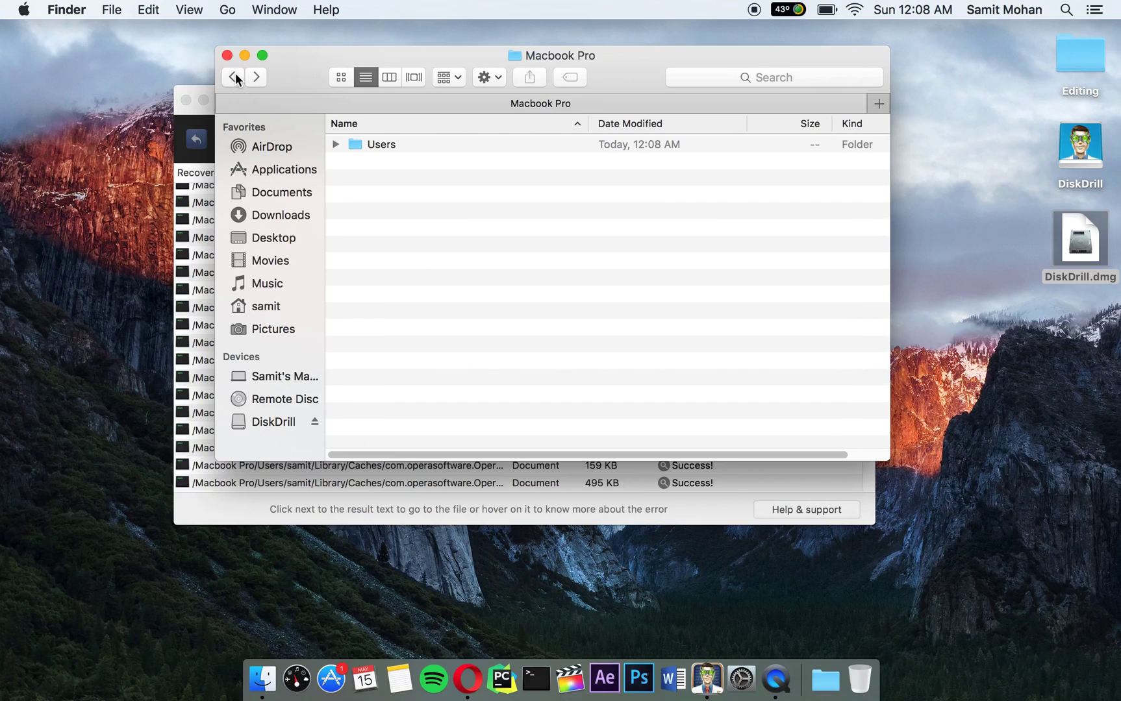
pyautogui.click(234, 77)
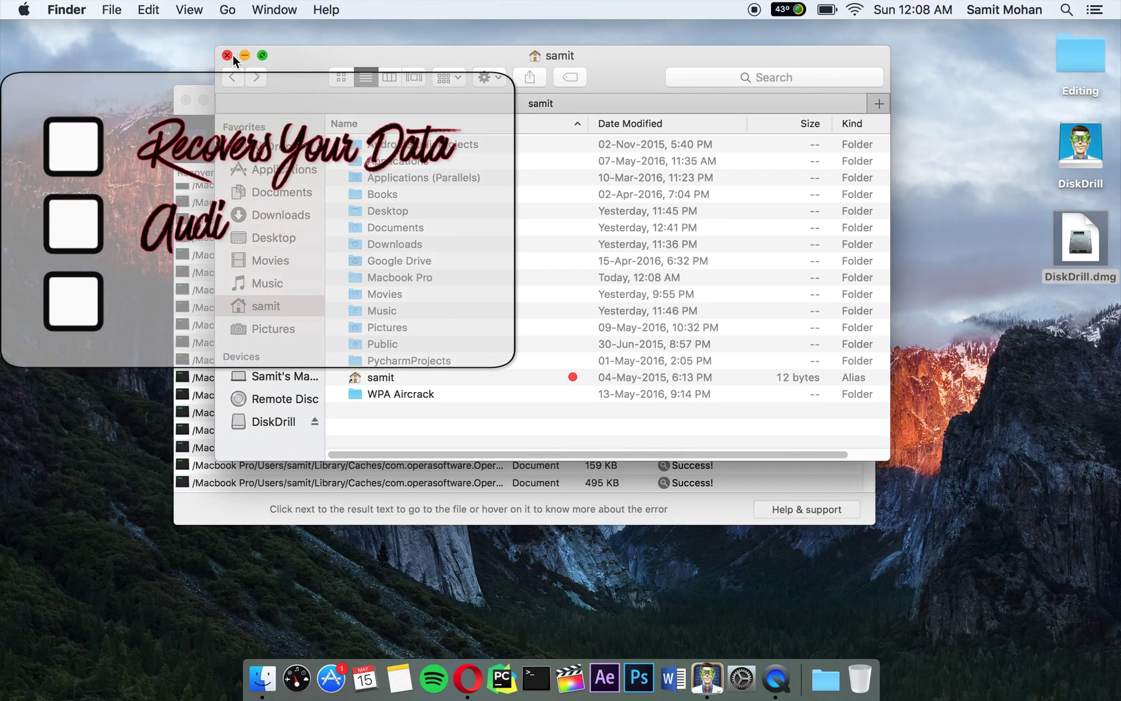
# Close the Finder window and bring Disk Drill's recovery results to the front.
pyautogui.click(226, 55)
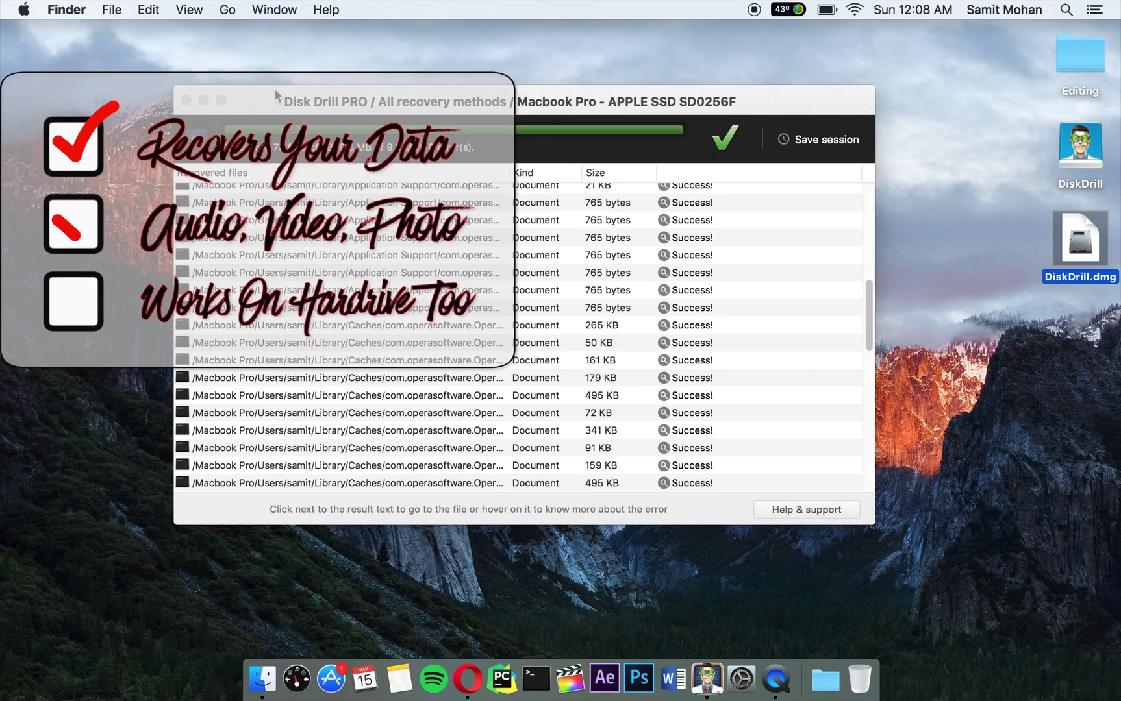
pyautogui.click(215, 159)
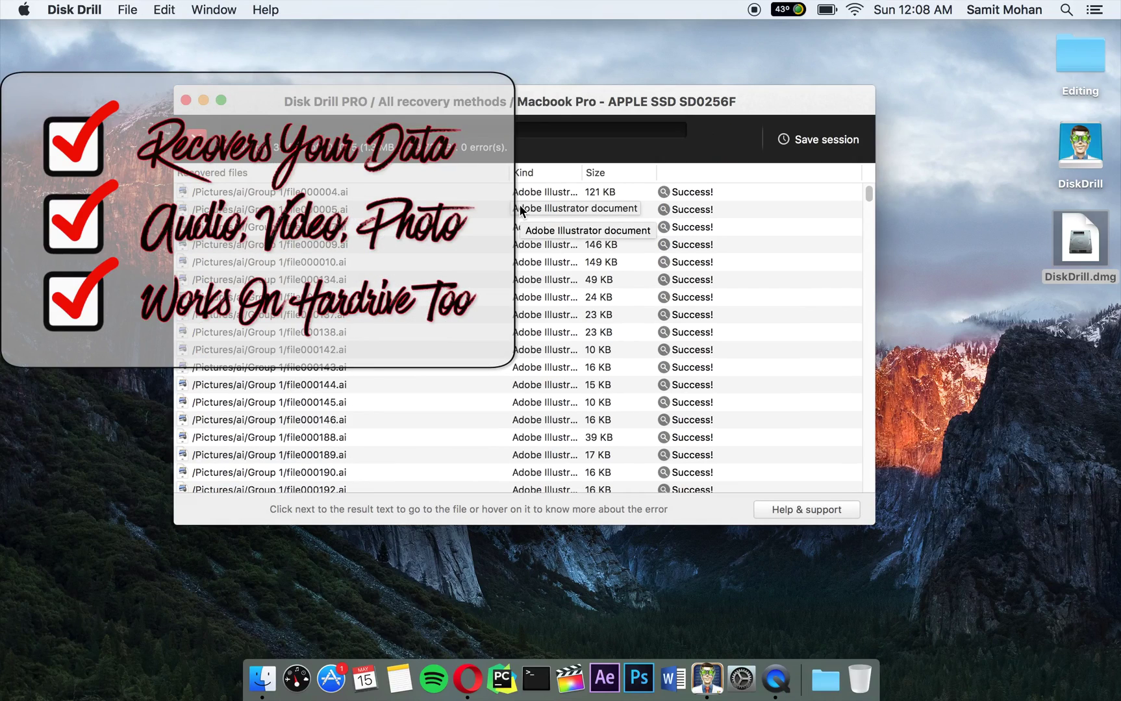